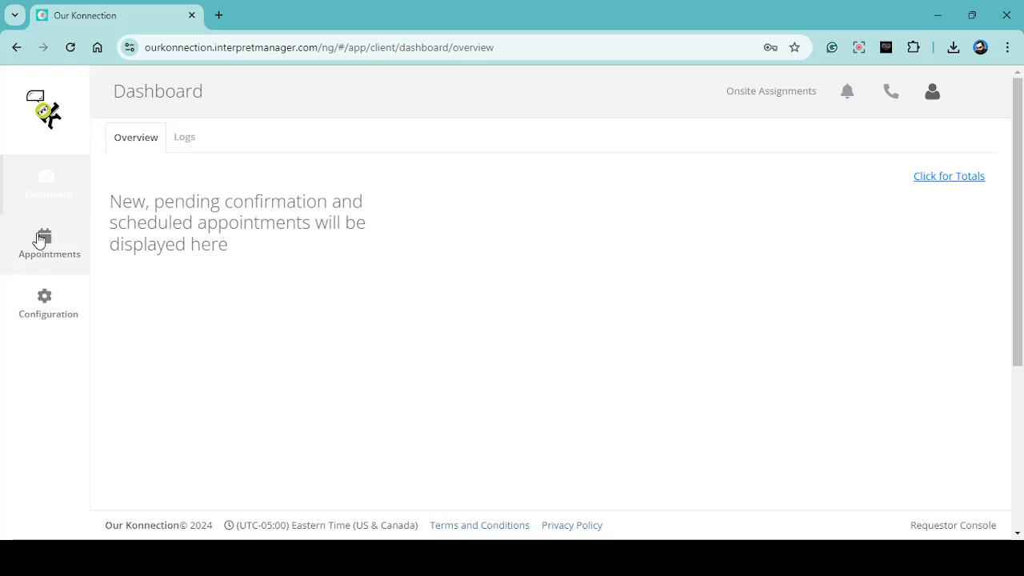
- Open the appointments calendar and view October 15, 19 and 16, 2024 in the day view
click(38, 237)
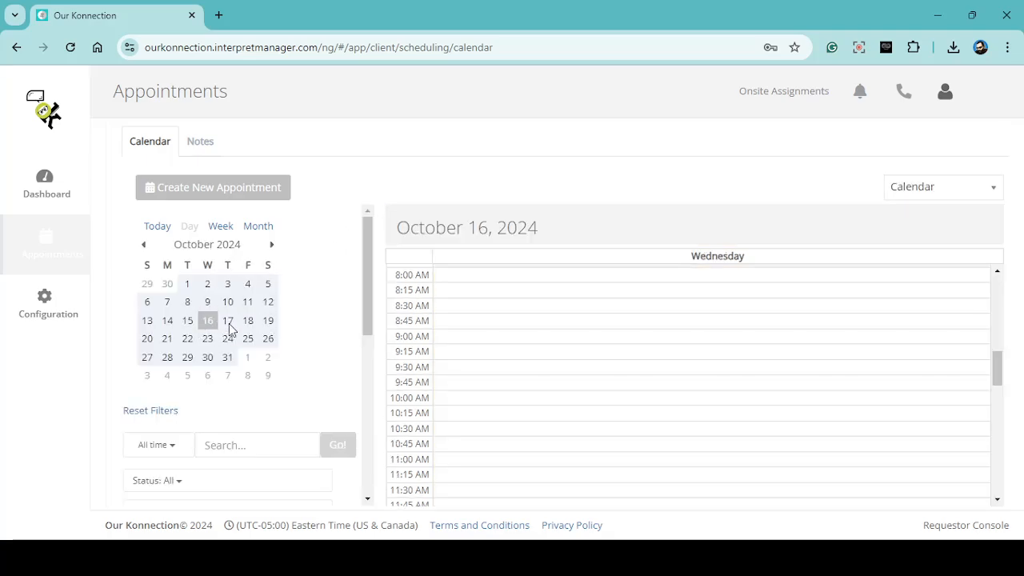
click(187, 324)
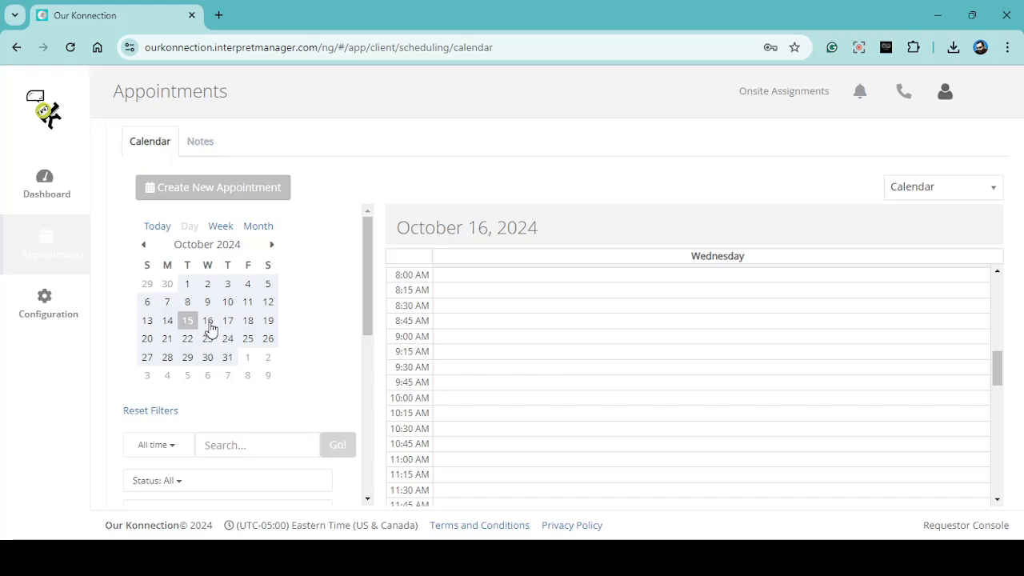
click(269, 324)
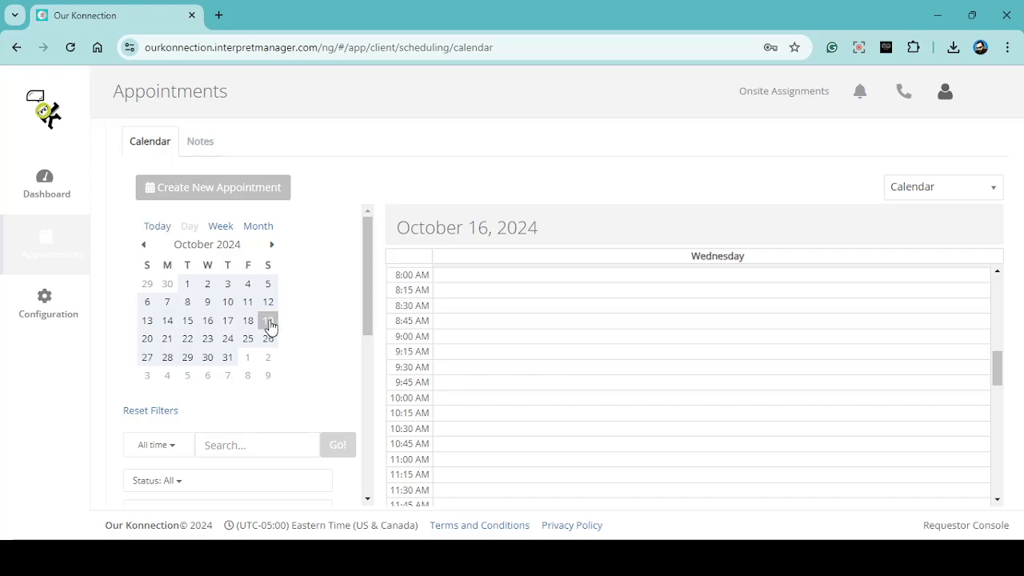
click(207, 321)
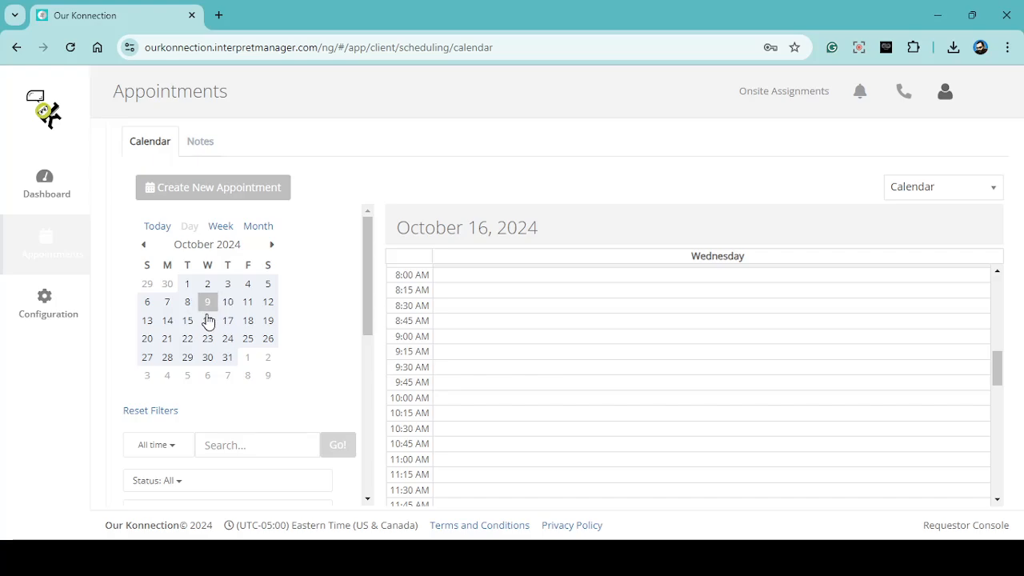
- Start creating a new appointment and set its appointment type to New/Initial
click(214, 191)
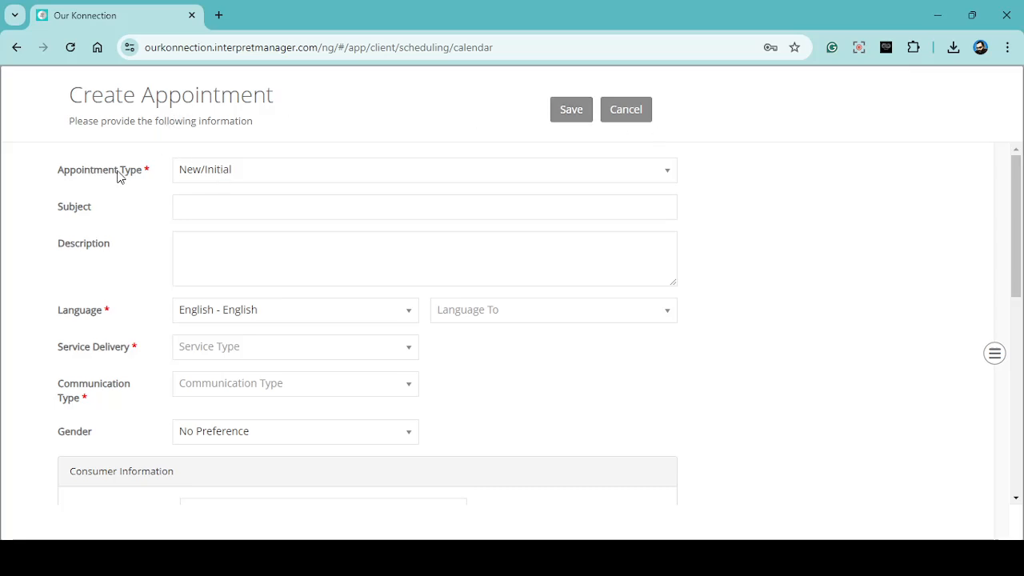
click(243, 174)
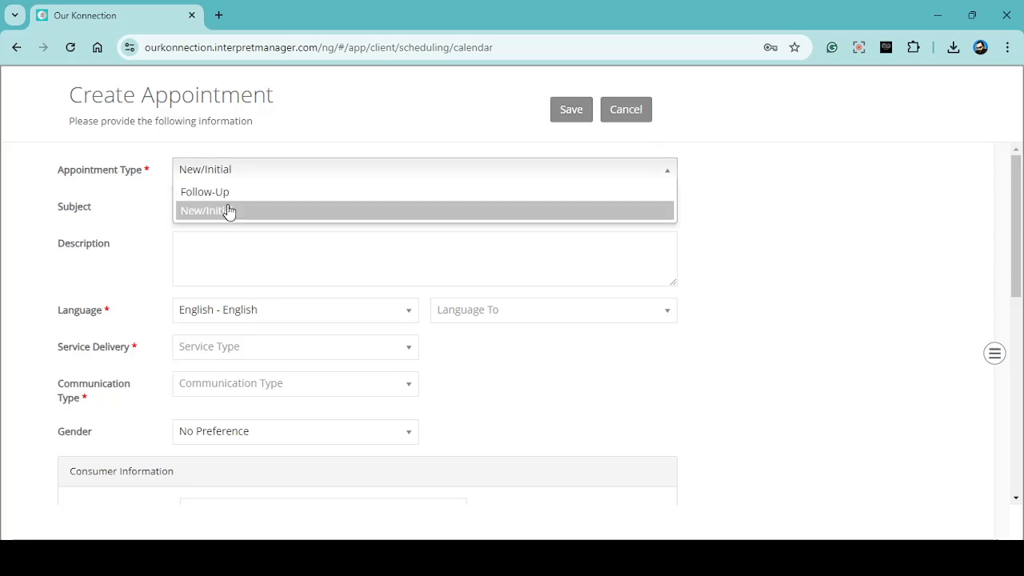
click(232, 211)
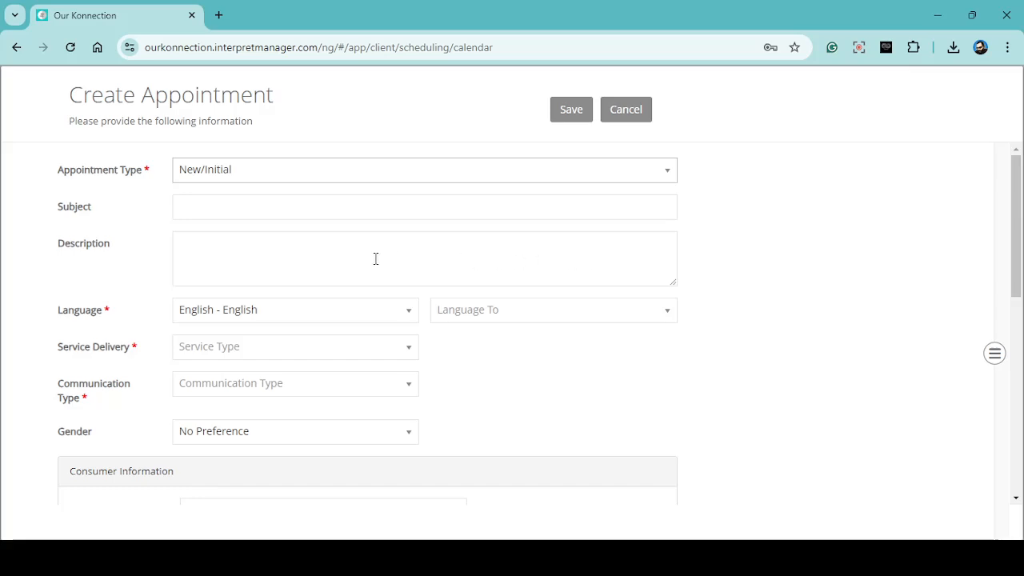
- Set the language to translate to as Spanish - español, searching the language list for "spani"
scroll(506, 400, down, 1)
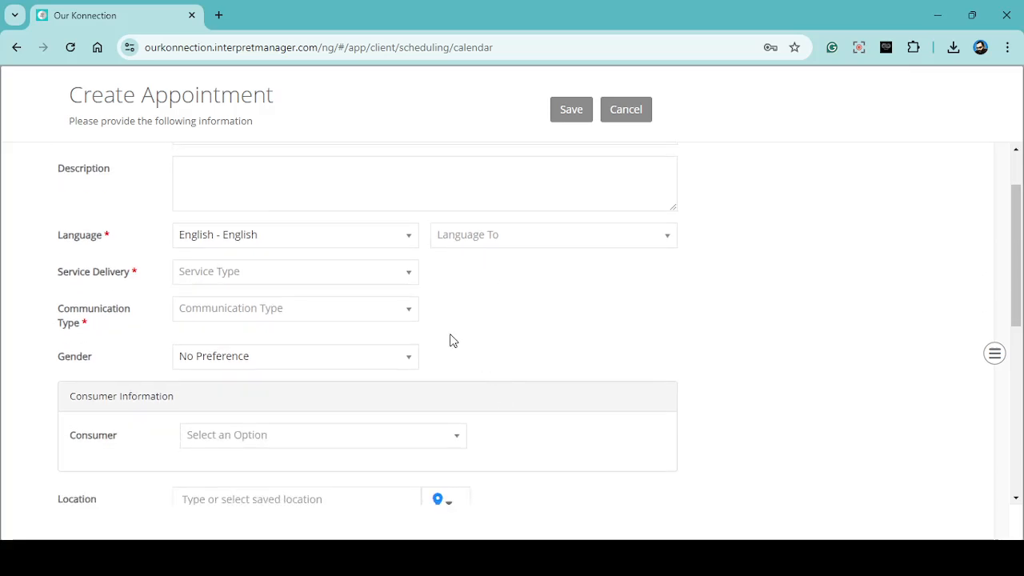
click(522, 234)
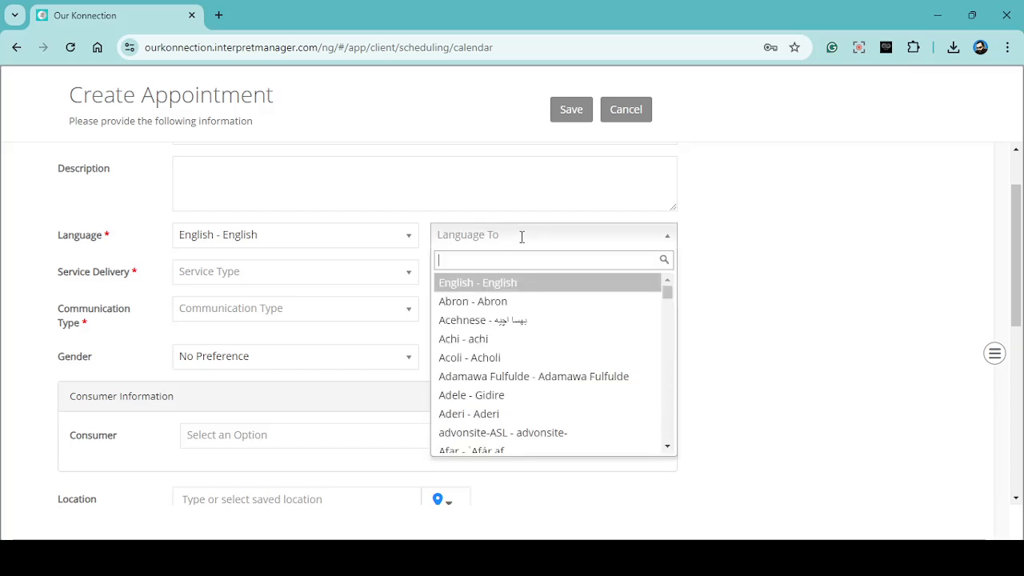
scroll(518, 335, down, 5)
scroll(525, 356, down, 10)
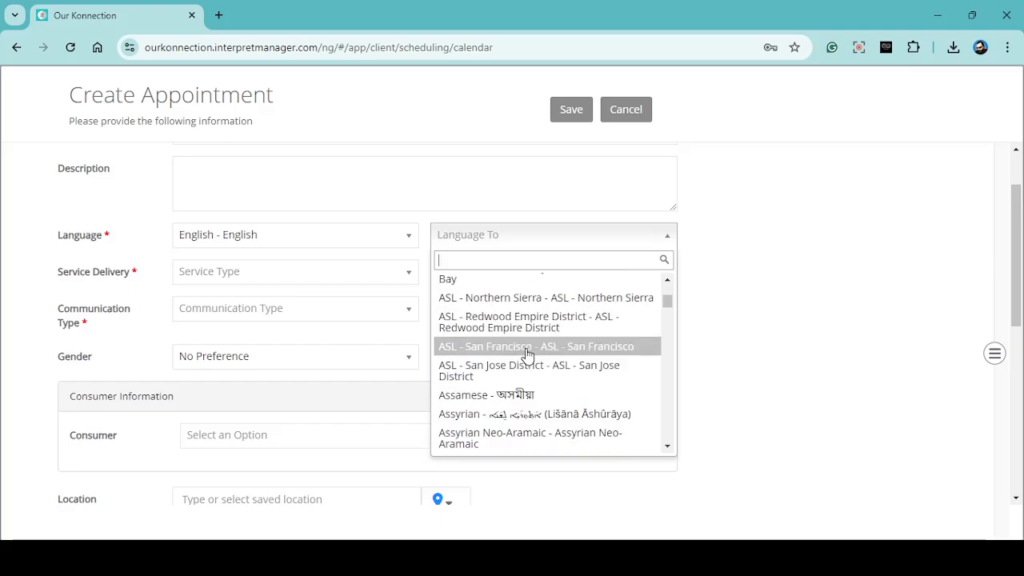
scroll(526, 353, up, 9)
scroll(528, 351, up, 4)
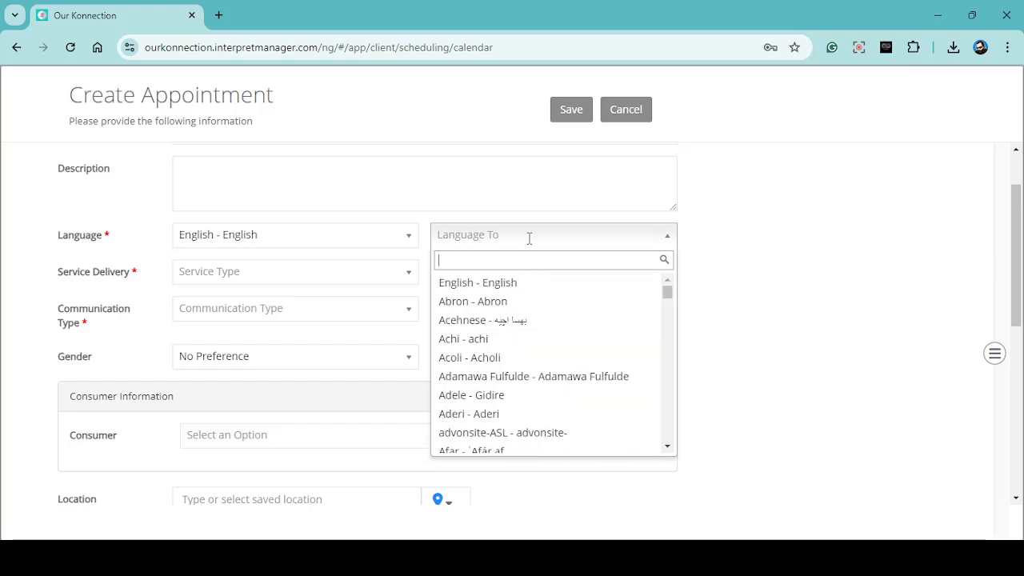
text(spani)
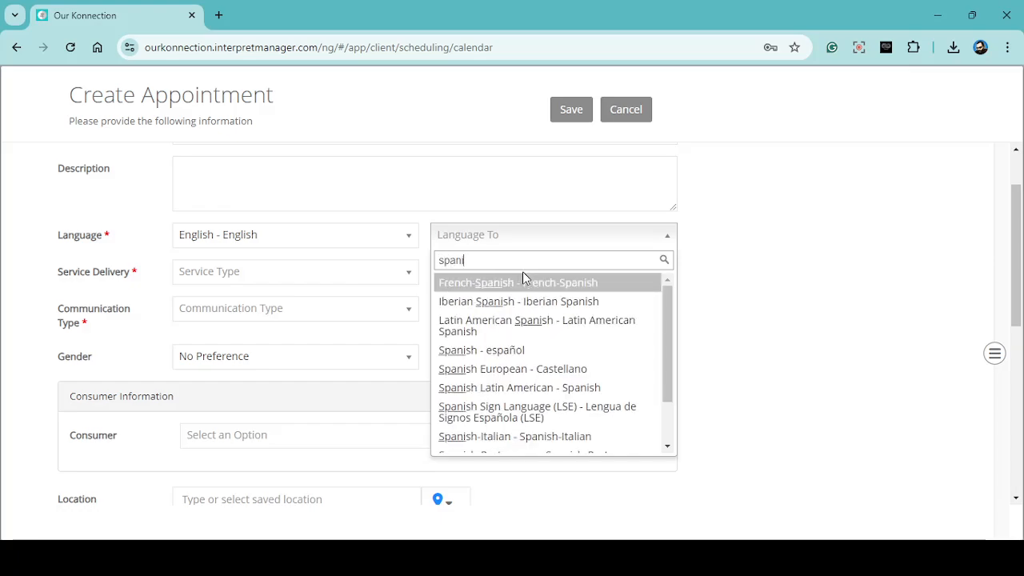
click(500, 352)
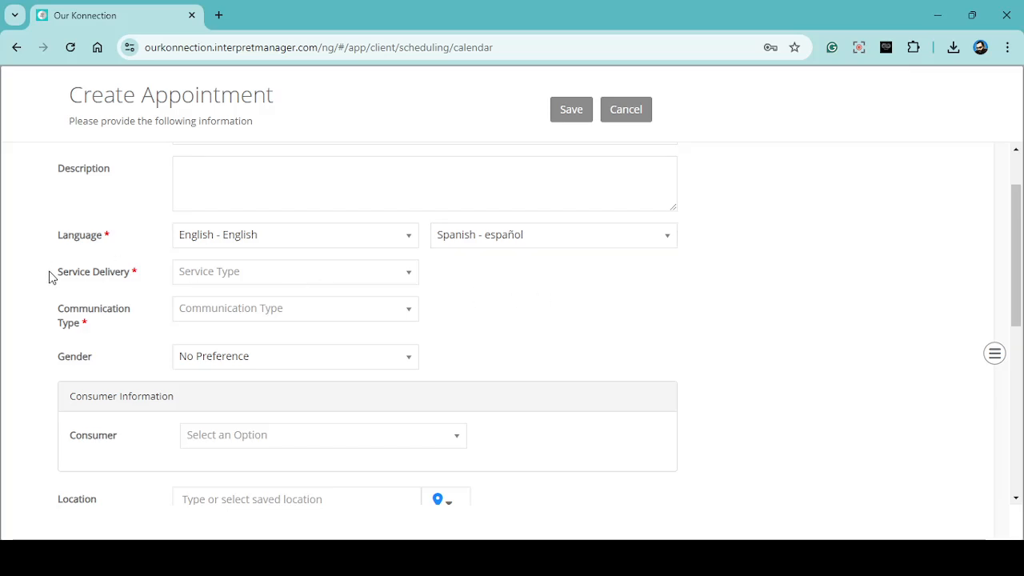
- Set the appointment's service delivery type to Education
click(224, 272)
scroll(235, 371, down, 3)
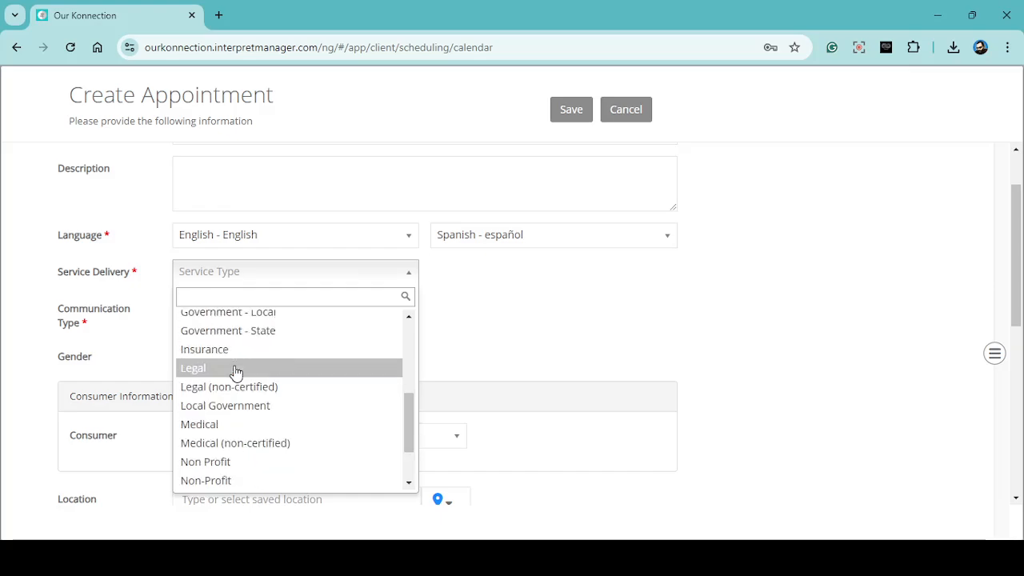
scroll(235, 372, up, 3)
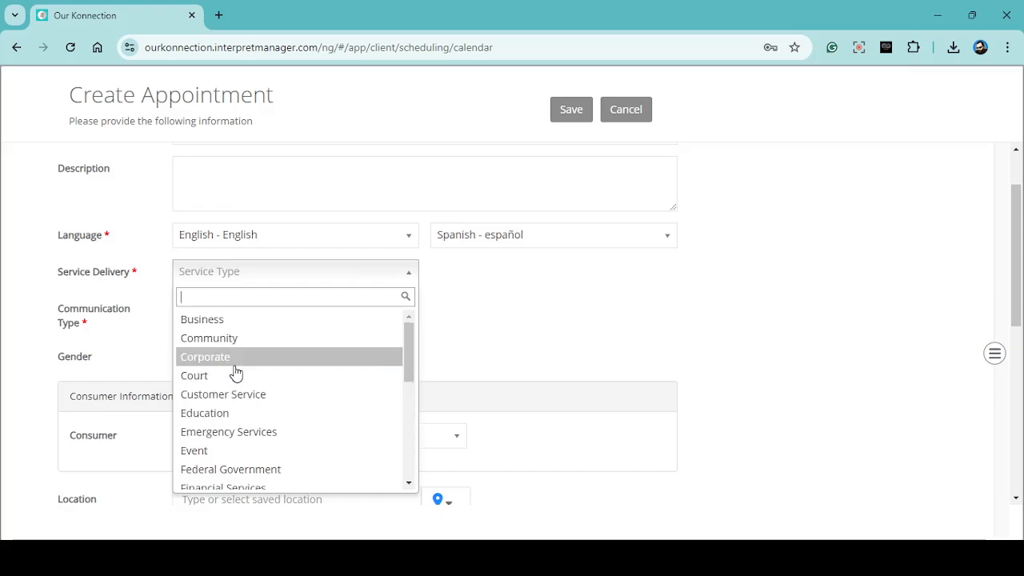
click(216, 421)
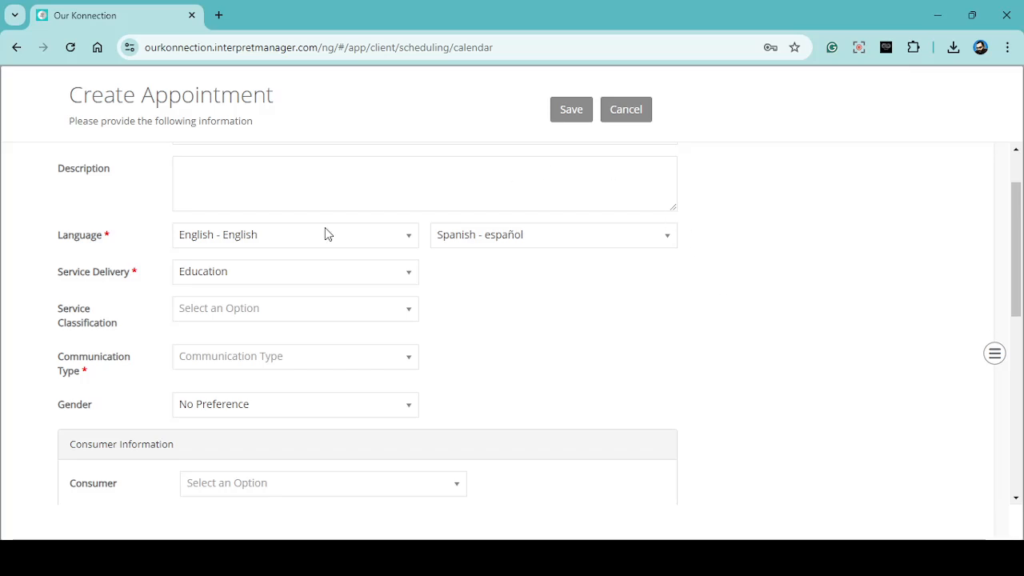
click(206, 313)
scroll(236, 445, down, 3)
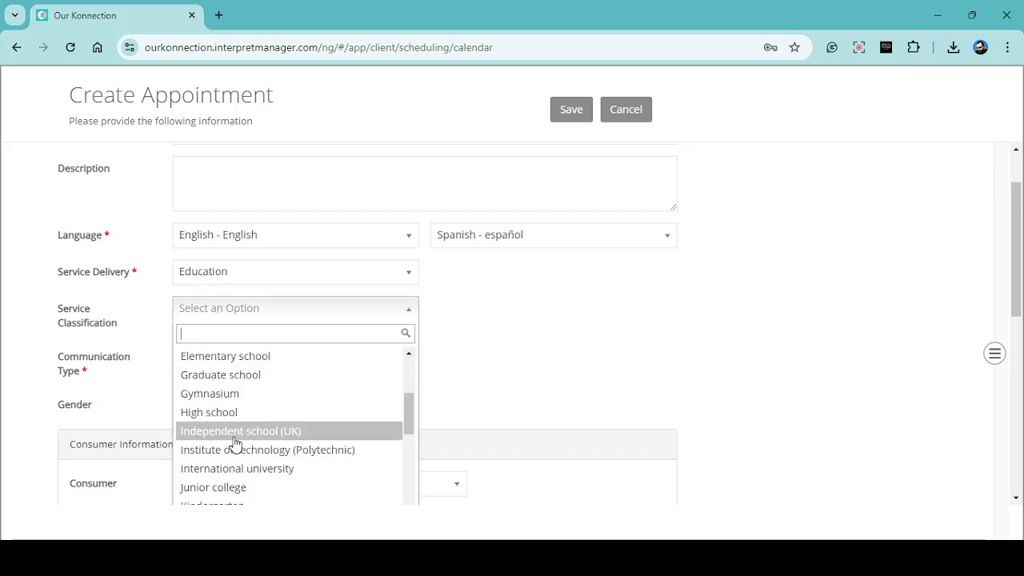
scroll(236, 444, up, 3)
click(493, 355)
- Set the appointment's communication type to Scheduled Telephonic
scroll(430, 336, down, 1)
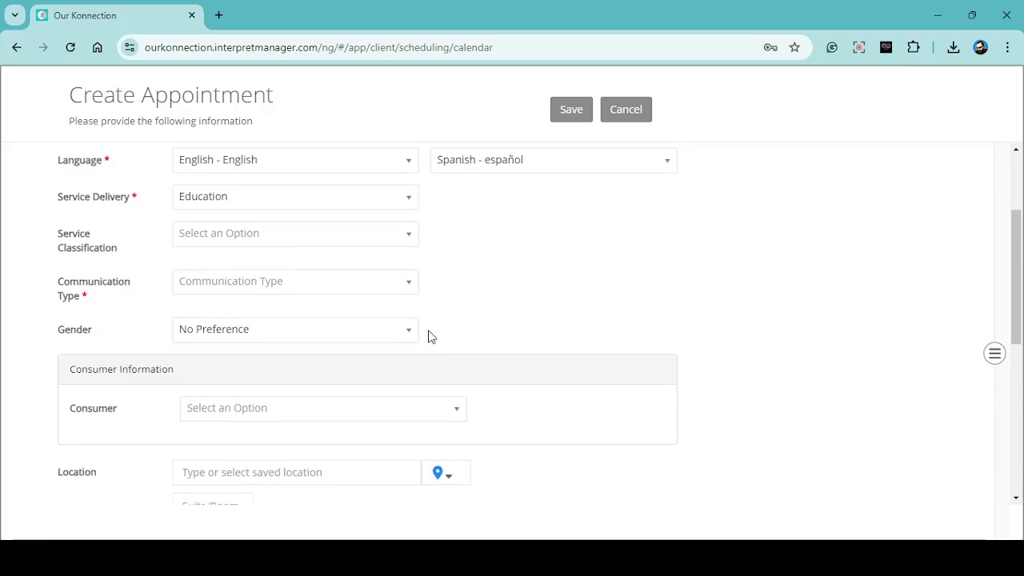
click(253, 277)
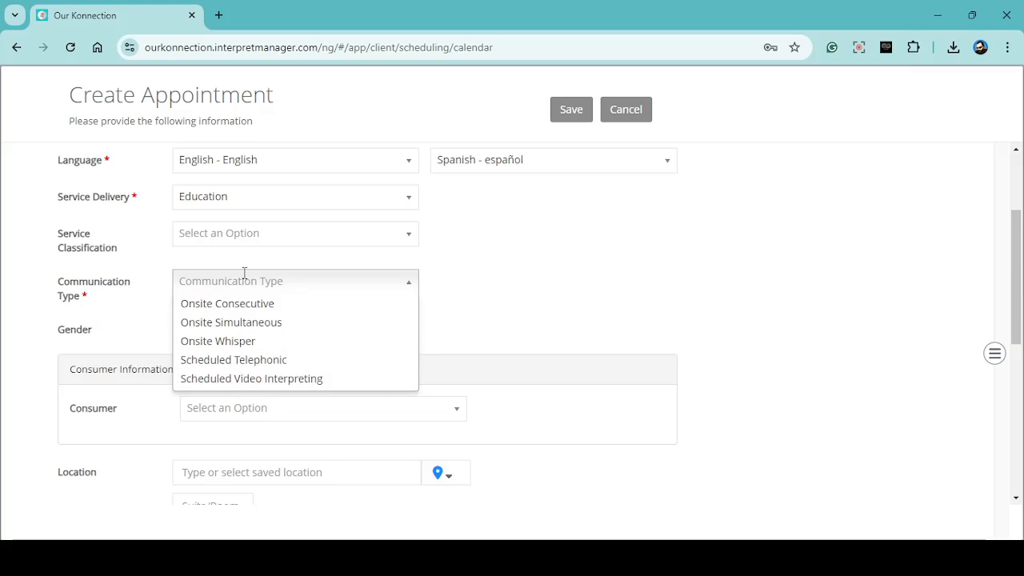
click(230, 368)
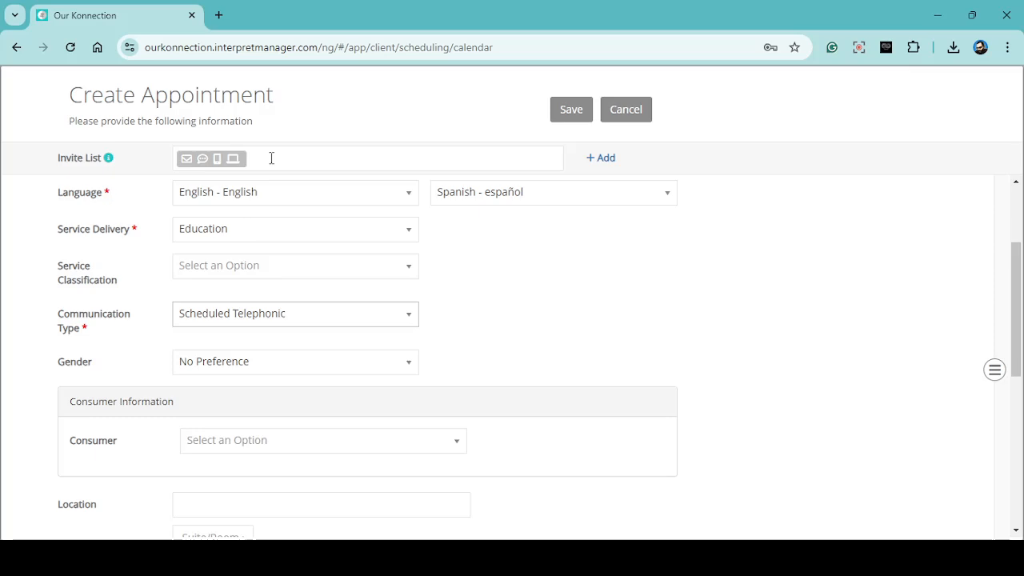
- Try Onsite Consecutive and Onsite Simultaneous as the communication type, and switch back to Scheduled Telephonic
click(294, 313)
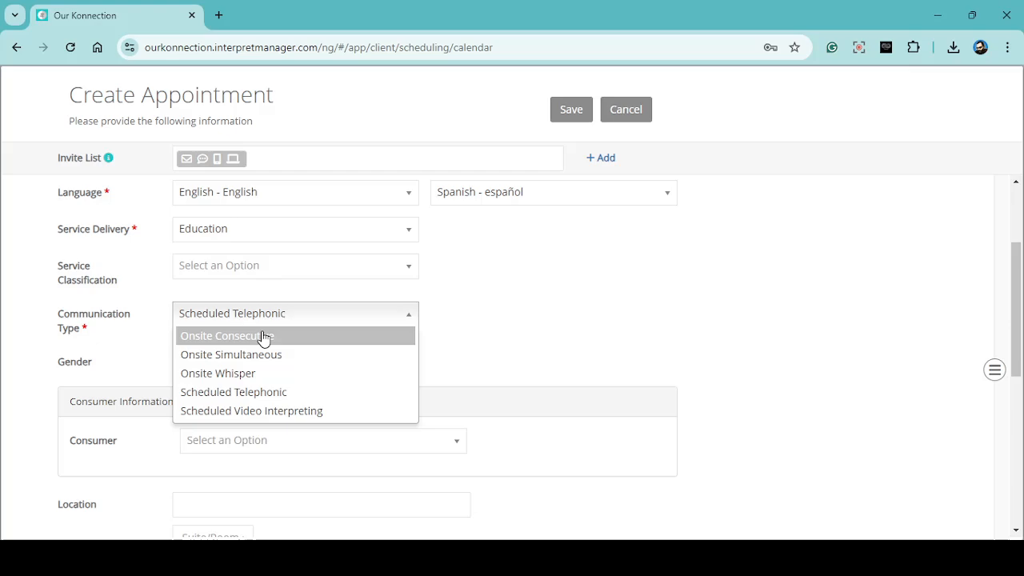
click(265, 336)
click(248, 290)
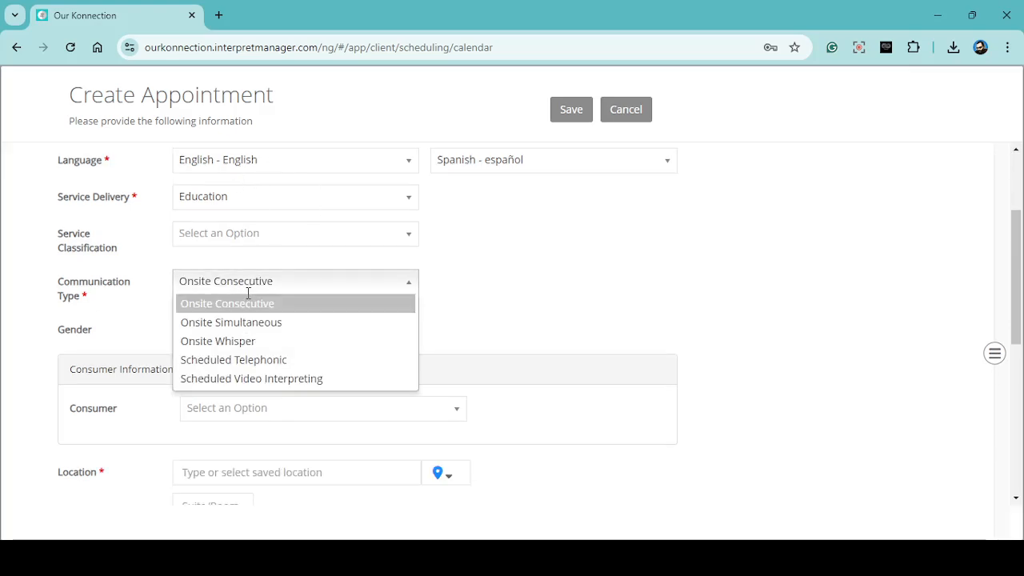
click(242, 323)
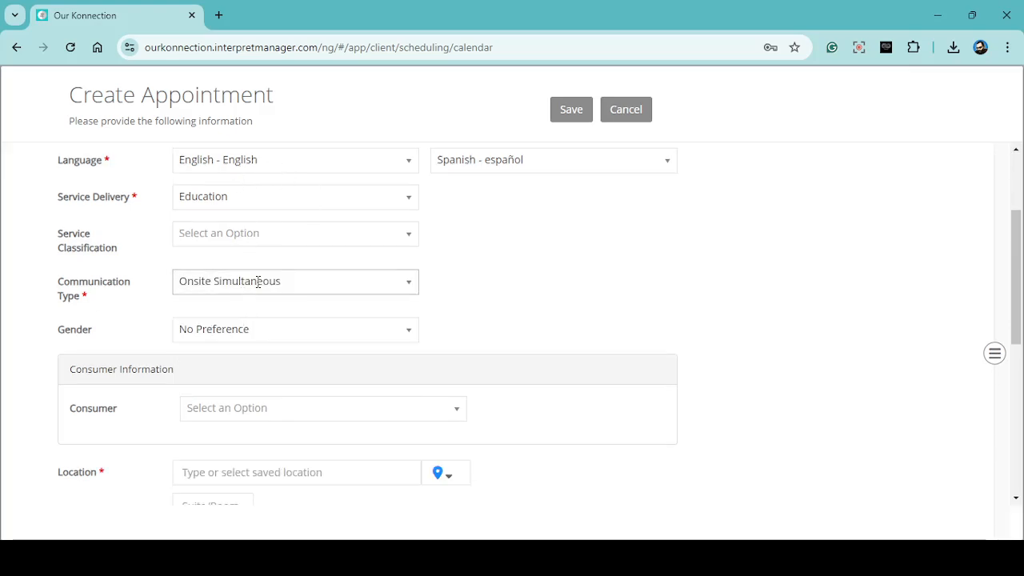
click(258, 282)
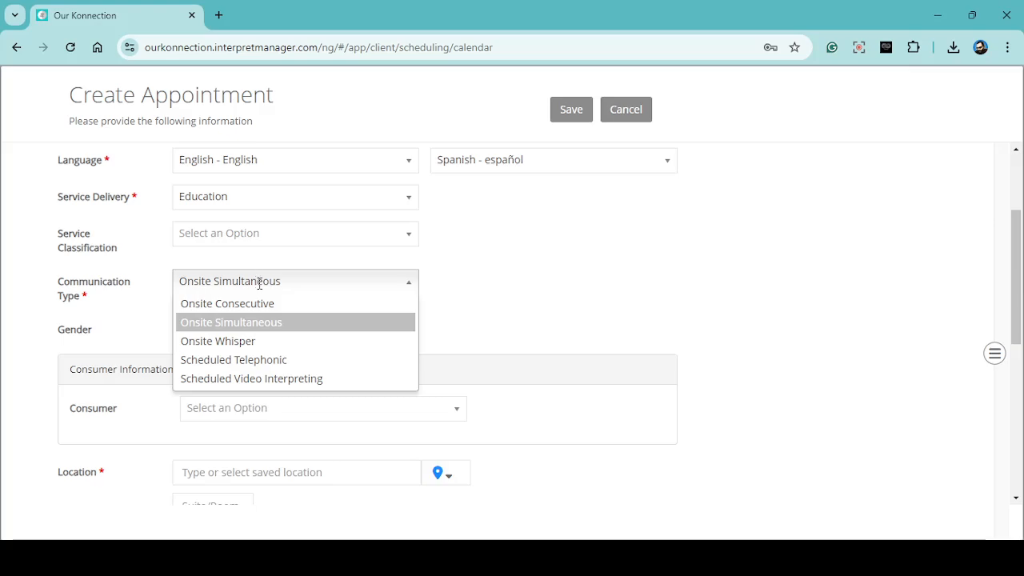
click(265, 361)
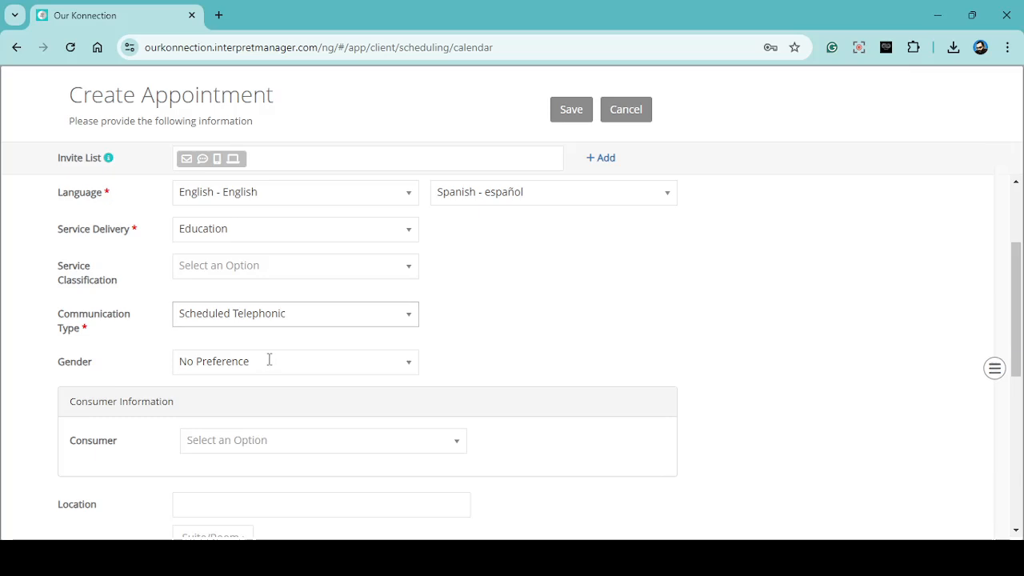
- Add an invitee to the invite list by phone, entering the invitee's phone number with country code +1
click(601, 163)
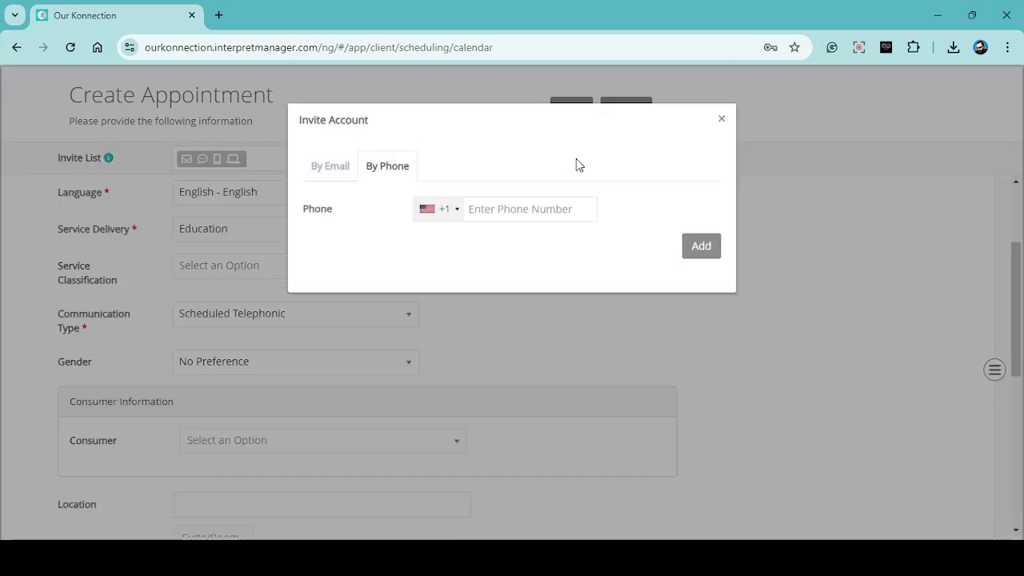
click(332, 170)
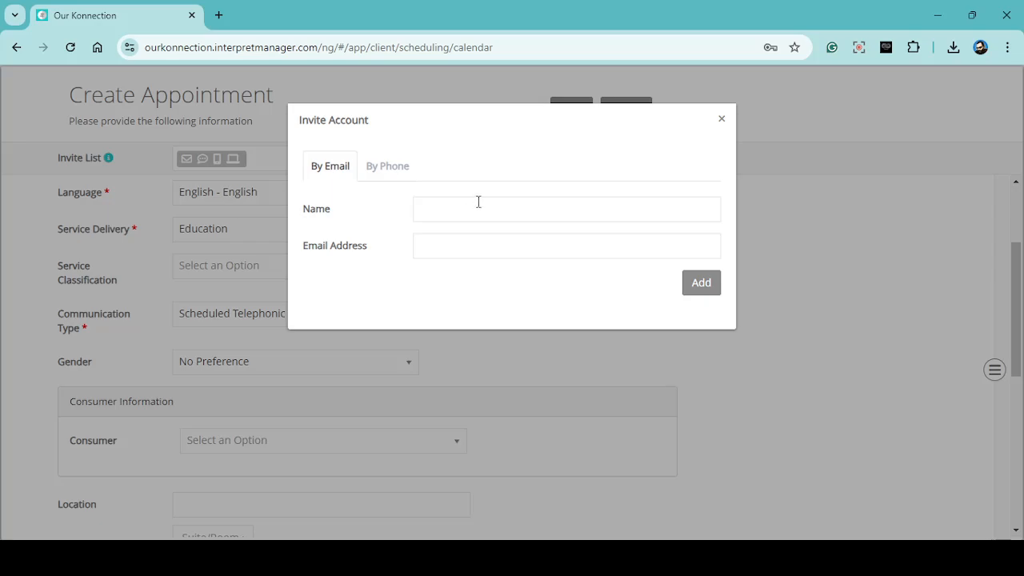
click(388, 168)
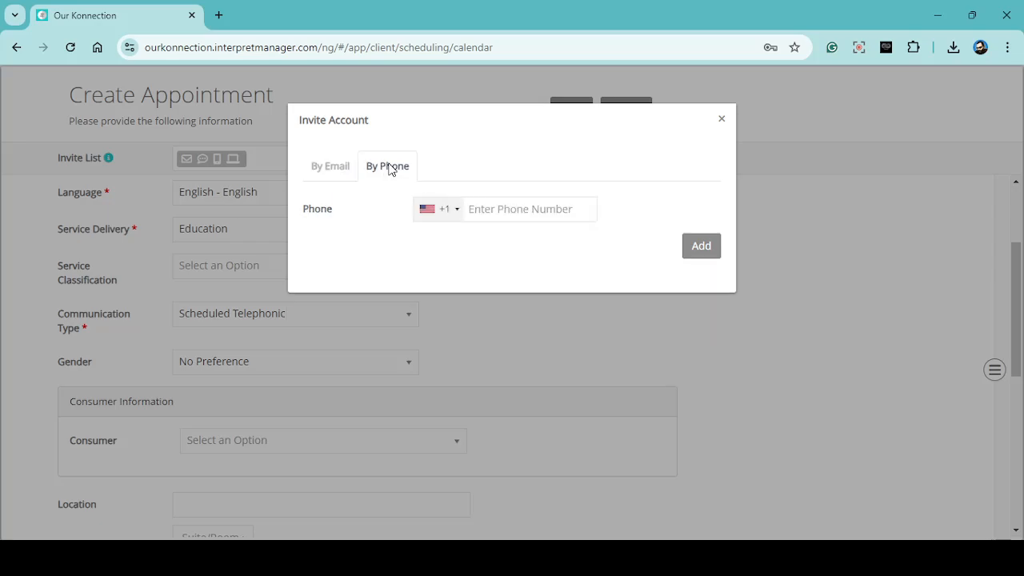
click(542, 212)
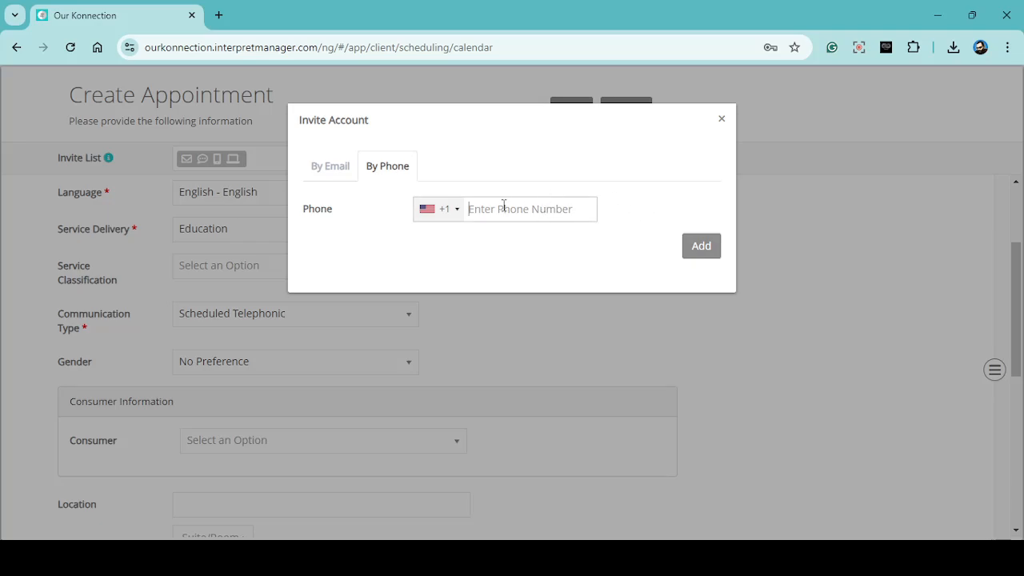
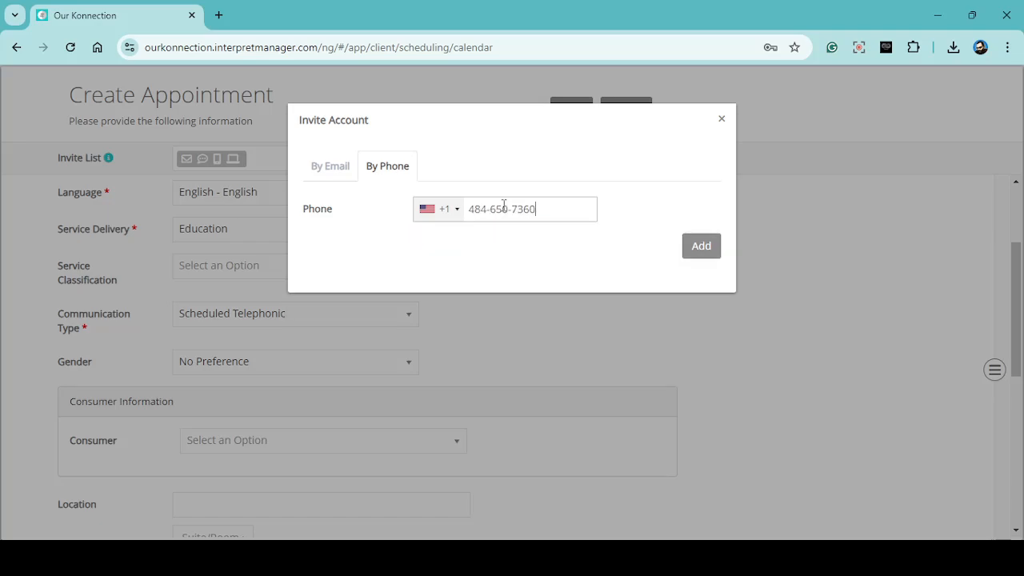
click(699, 252)
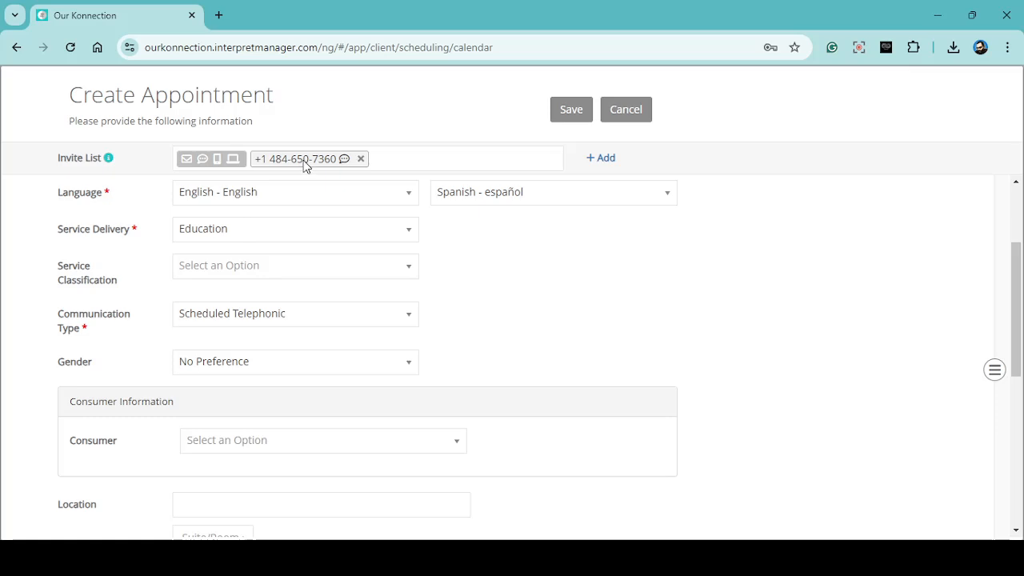
- Check the location field and the available consumer types in the appointment form without choosing one
scroll(512, 280, down, 2)
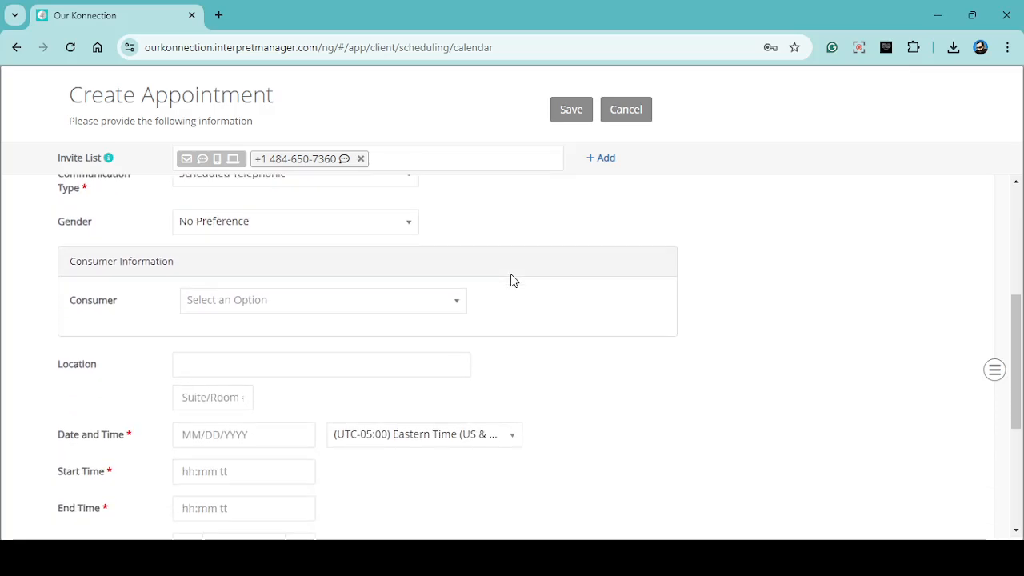
scroll(400, 338, down, 2)
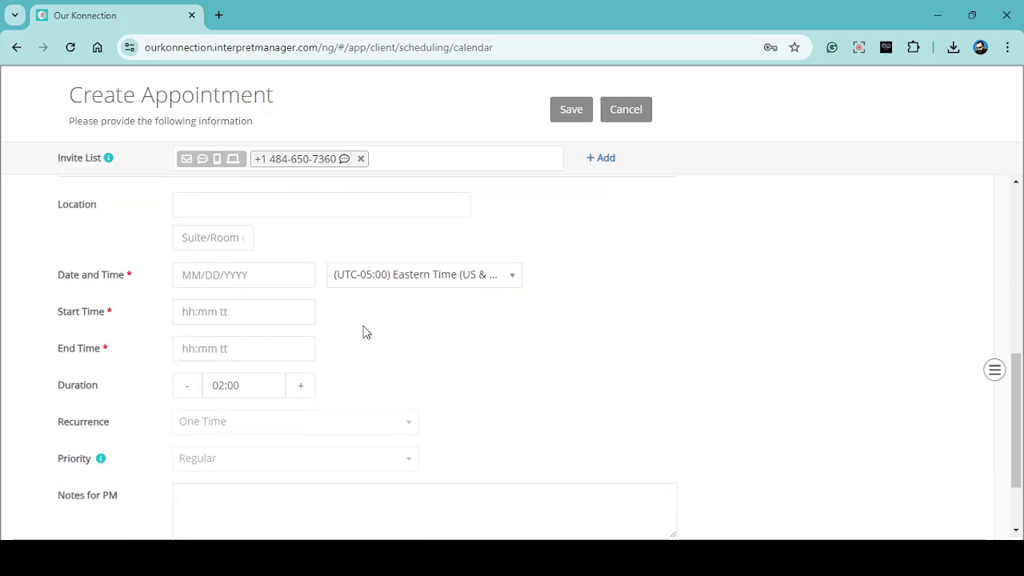
scroll(364, 323, up, 2)
click(267, 353)
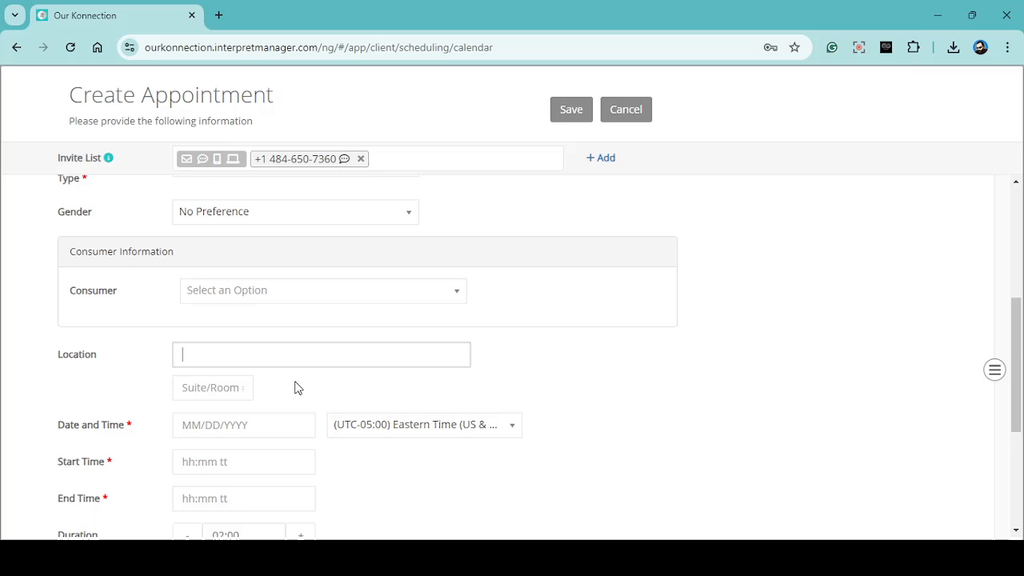
click(424, 298)
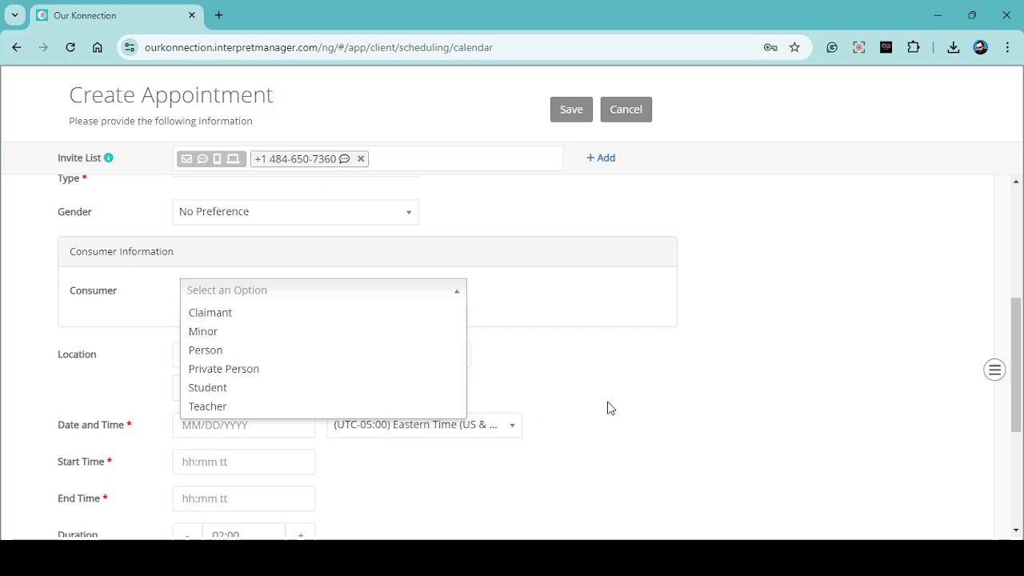
click(340, 288)
- Schedule the appointment for 10/29/2024 with a start time of 02:00 PM
scroll(242, 292, down, 3)
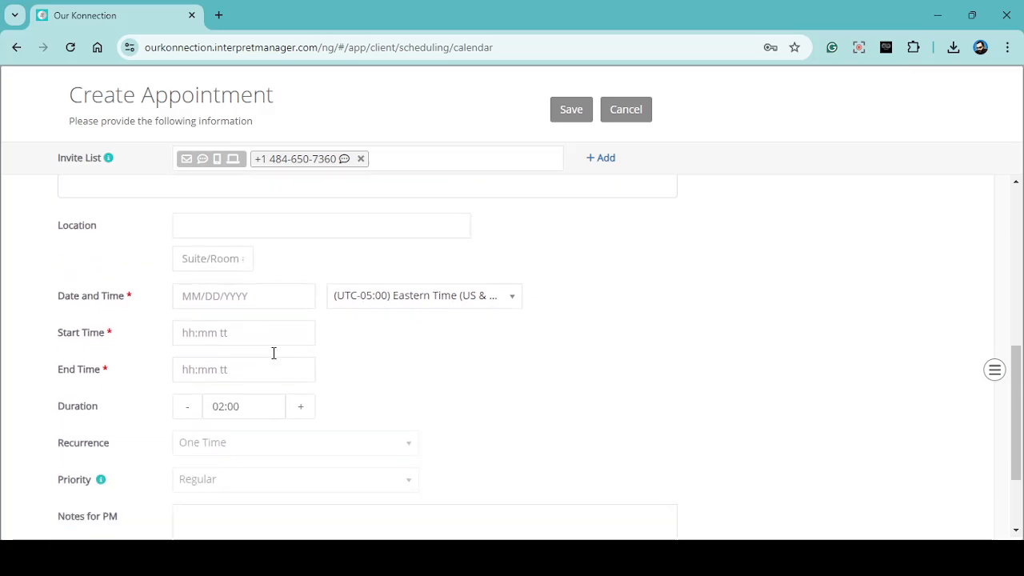
click(267, 202)
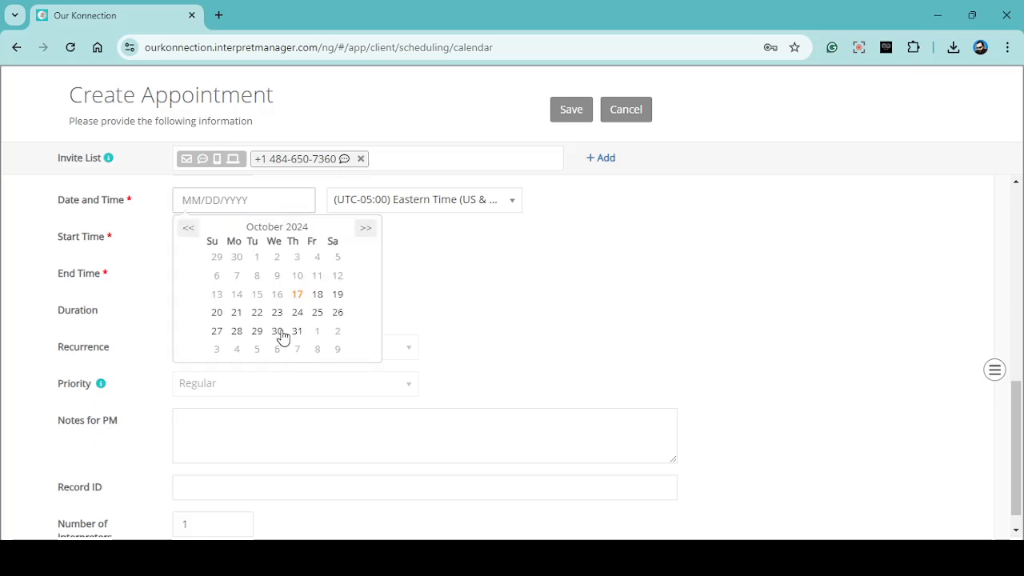
click(256, 335)
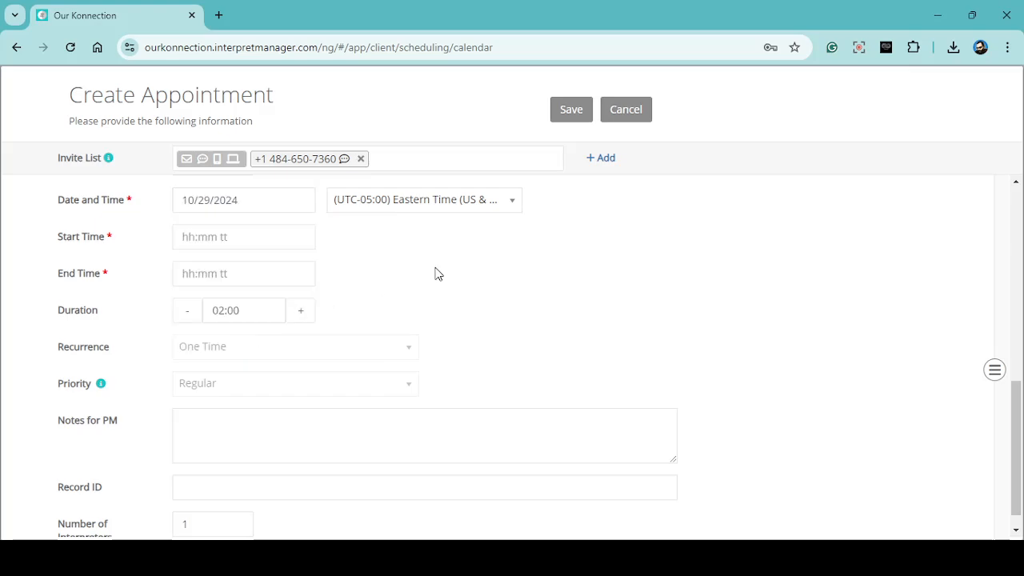
click(235, 237)
click(311, 355)
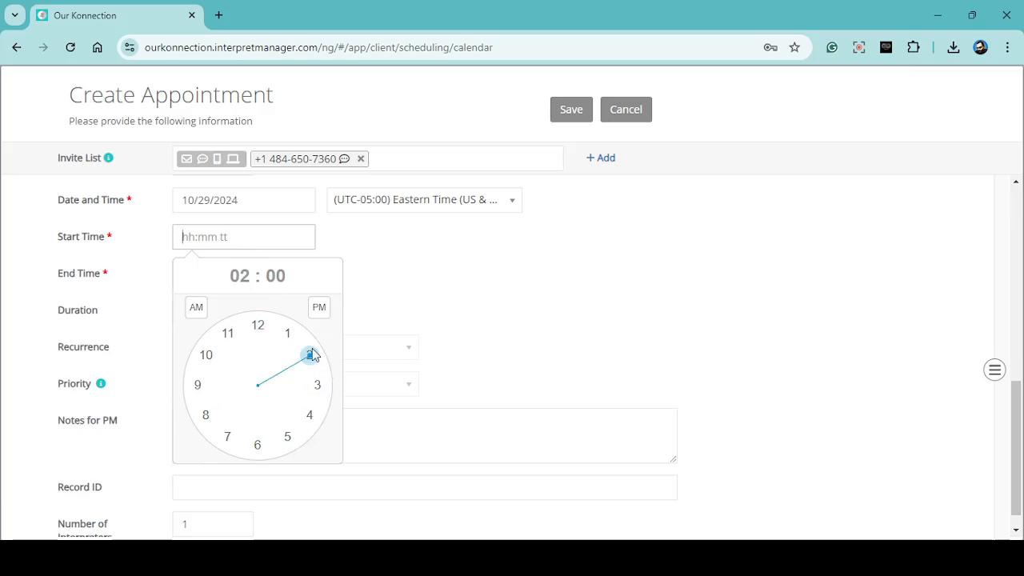
click(319, 307)
click(435, 263)
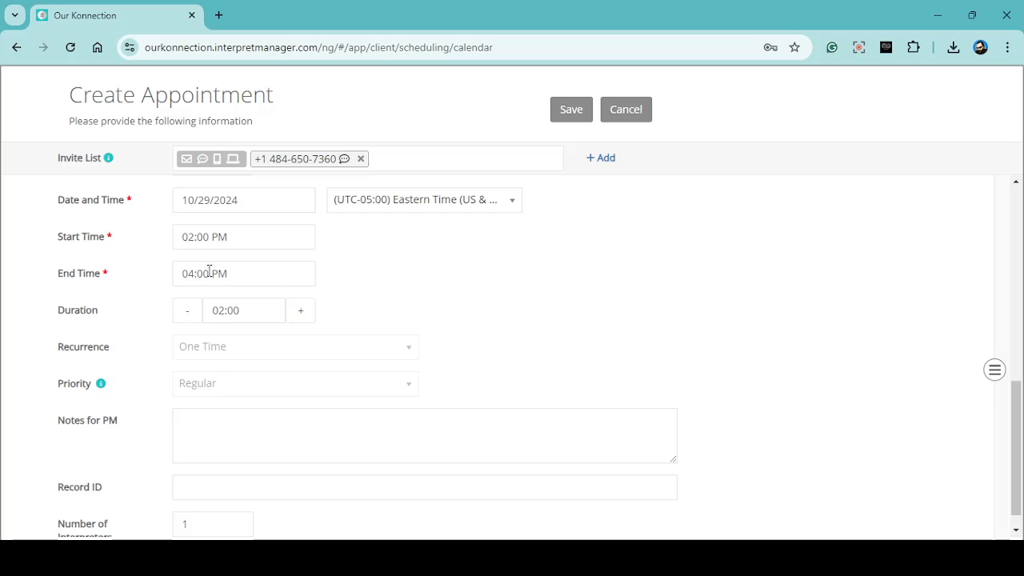
- Shorten the appointment's duration to 01:00
click(187, 316)
click(187, 315)
click(187, 315)
scroll(532, 320, down, 1)
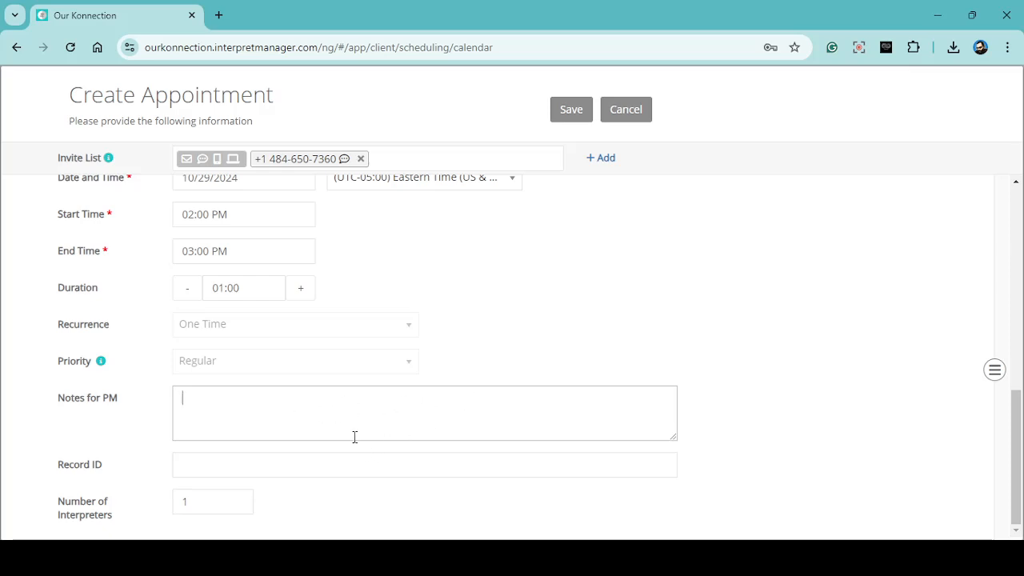
click(242, 467)
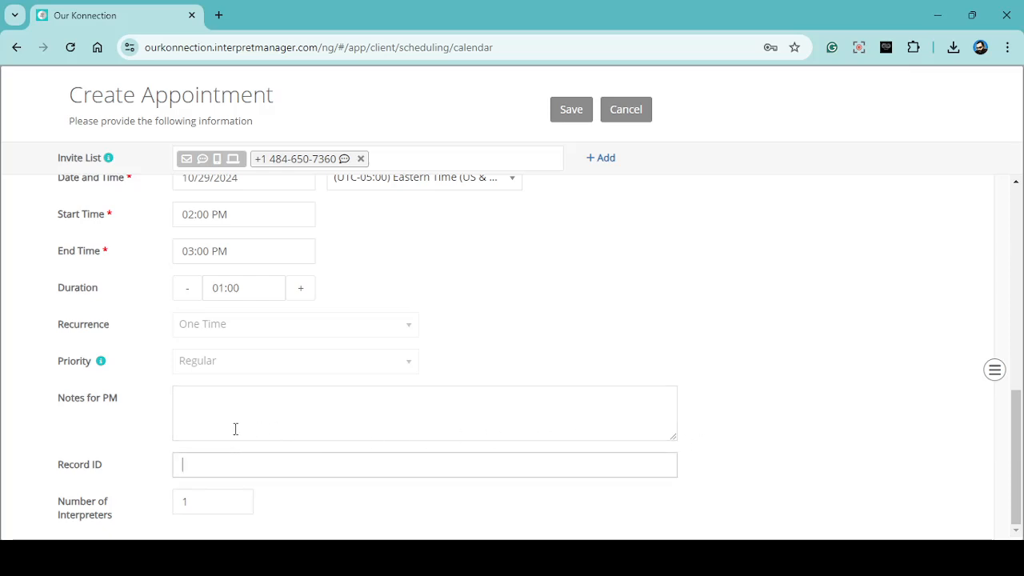
click(228, 412)
click(236, 465)
click(252, 417)
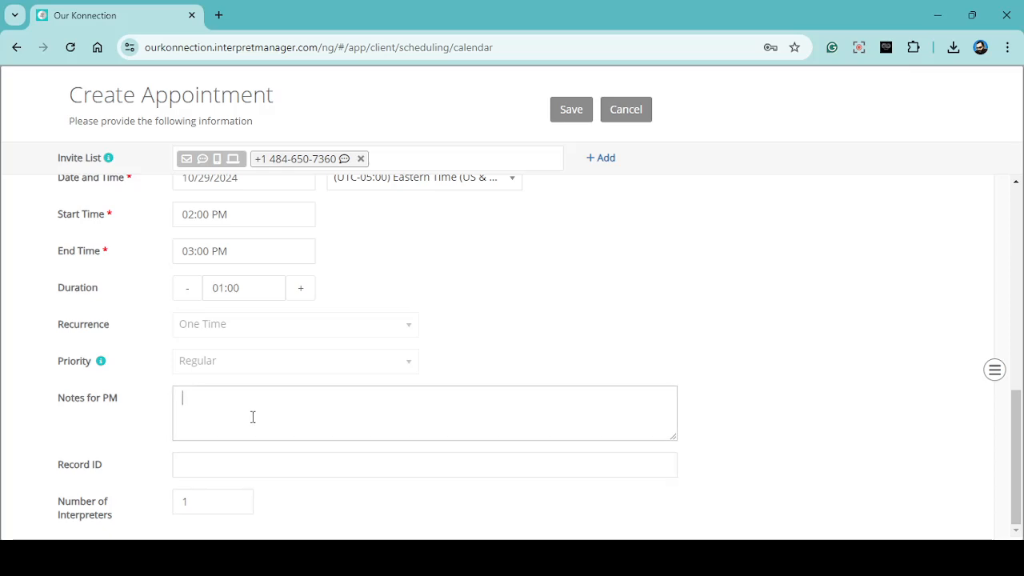
click(250, 467)
click(292, 428)
- Try 2 as the number of interpreters, and set it back to 1
click(216, 502)
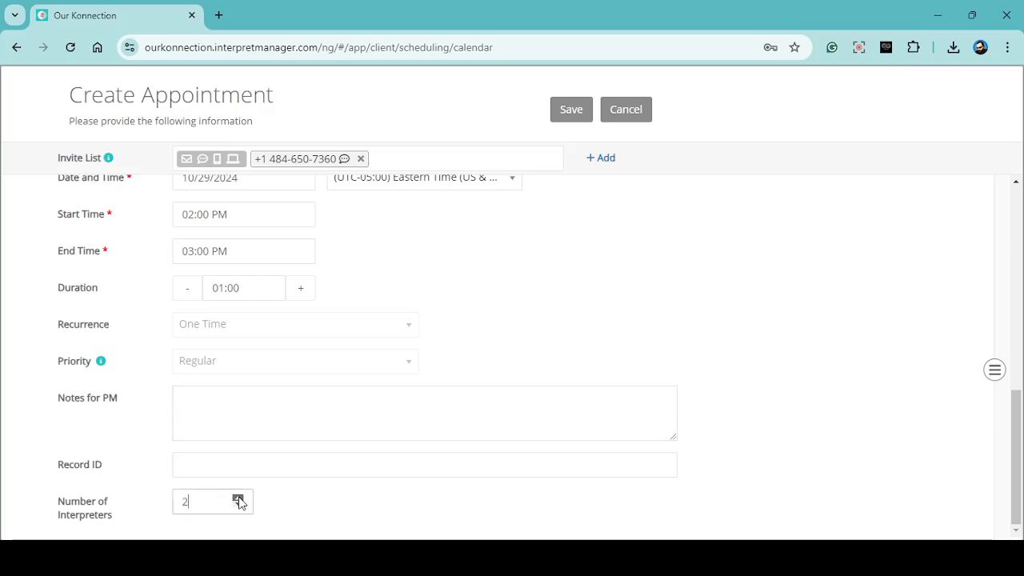
click(239, 505)
click(238, 498)
click(237, 504)
- Save the new appointment and acknowledge the creation notice
scroll(706, 368, up, 6)
scroll(708, 363, up, 1)
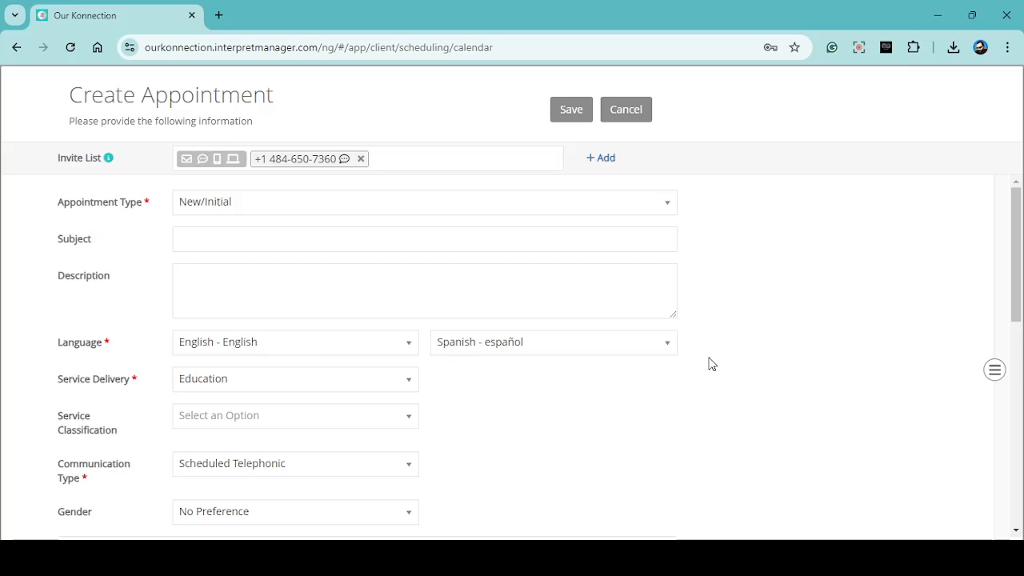
scroll(718, 360, down, 5)
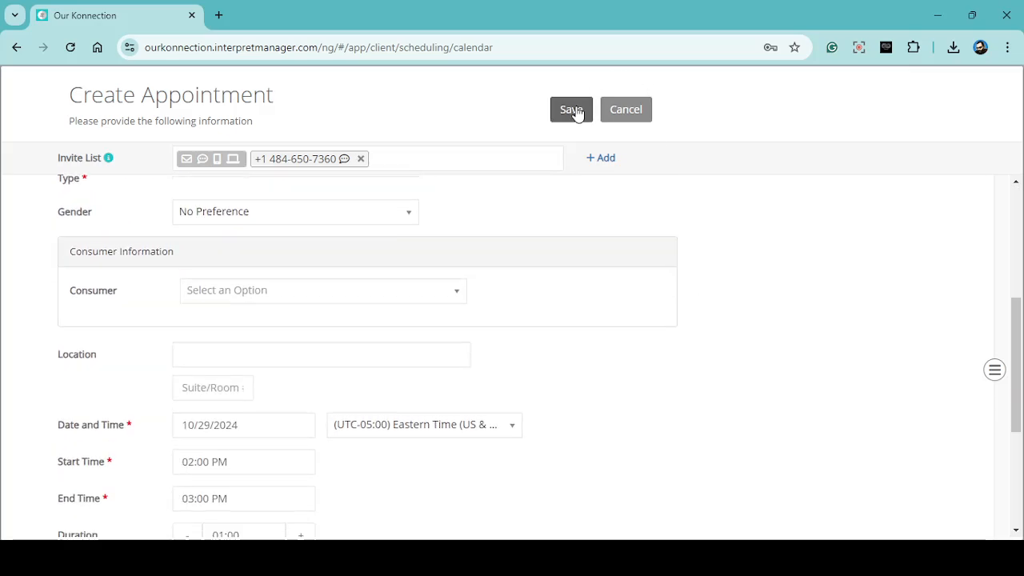
click(576, 110)
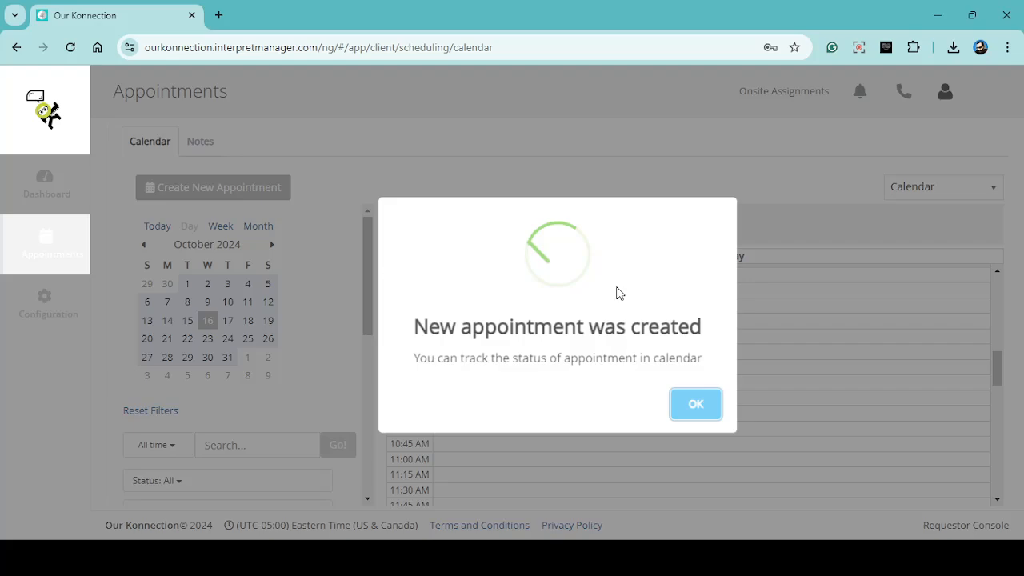
click(709, 403)
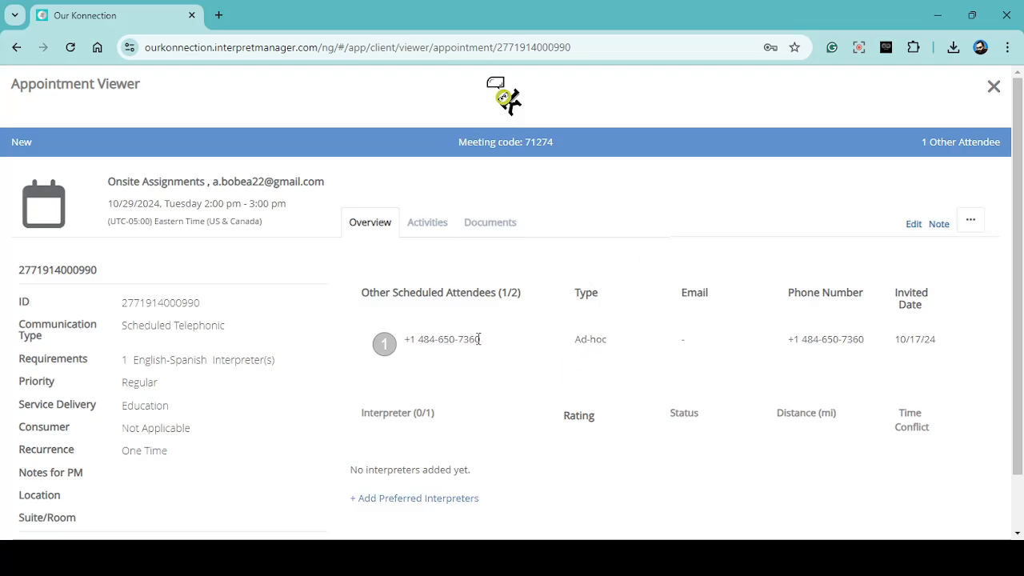
- Review the new appointment's overview, including the scheduled attendee's type, phone number and invited date
scroll(928, 360, down, 1)
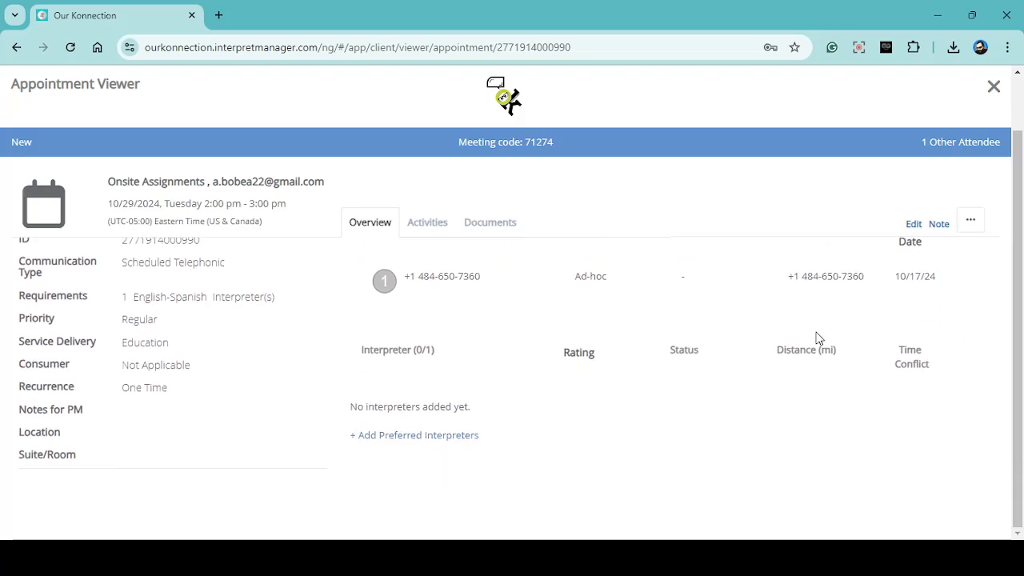
scroll(916, 288, up, 1)
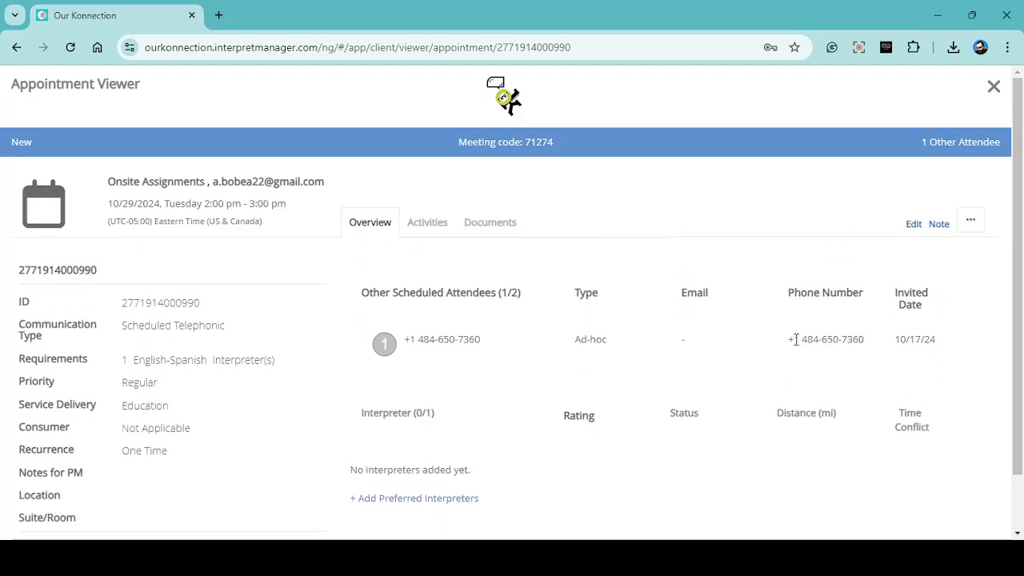
drag(932, 343, 877, 347)
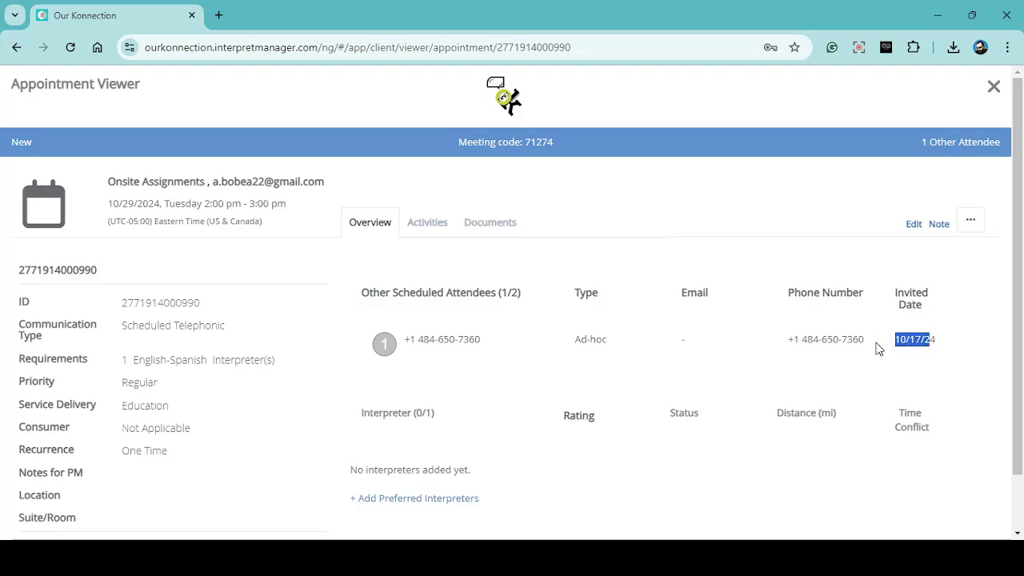
click(878, 347)
scroll(450, 383, down, 1)
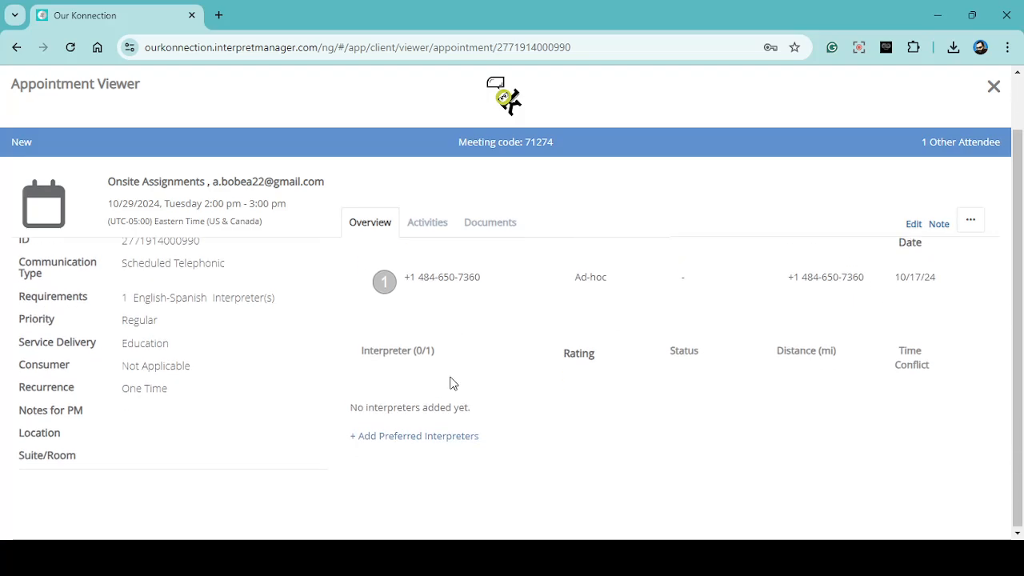
- Check the roster of preferred interpreters for the appointment and return to the overview without adding any
click(446, 436)
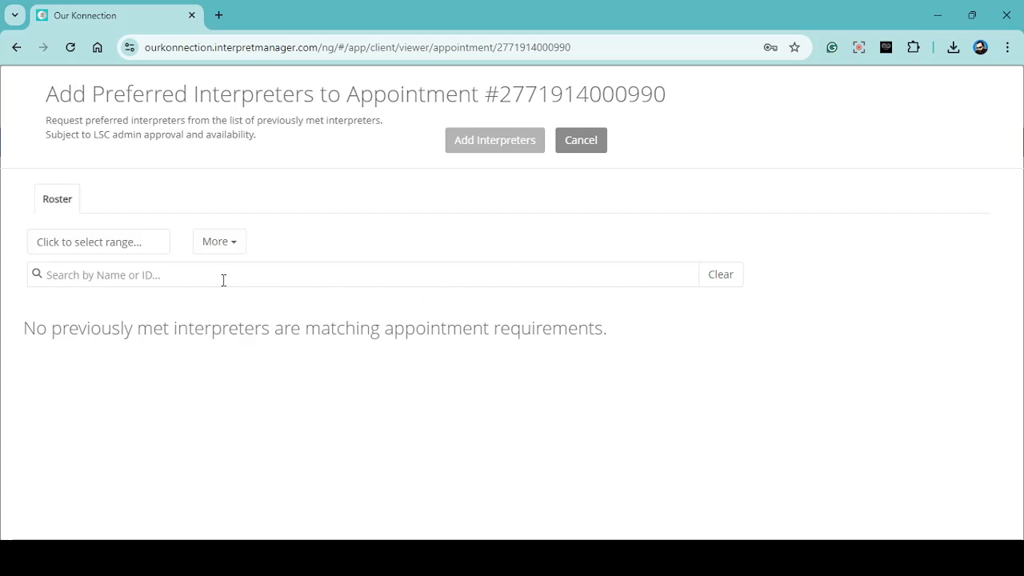
click(581, 141)
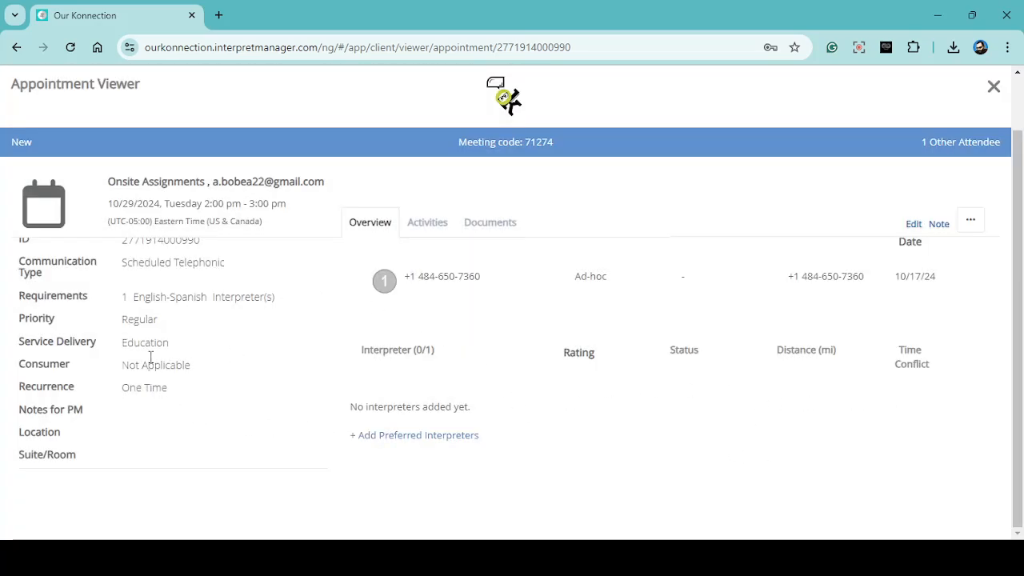
scroll(896, 308, up, 1)
scroll(895, 308, up, 1)
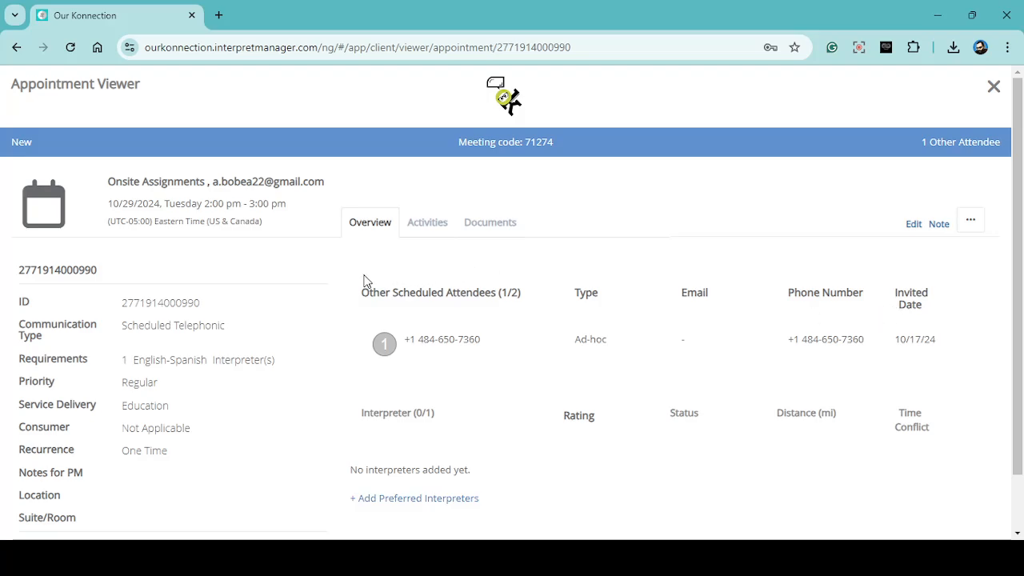
- View the appointment's activities and documents, and review its overview details again
click(420, 231)
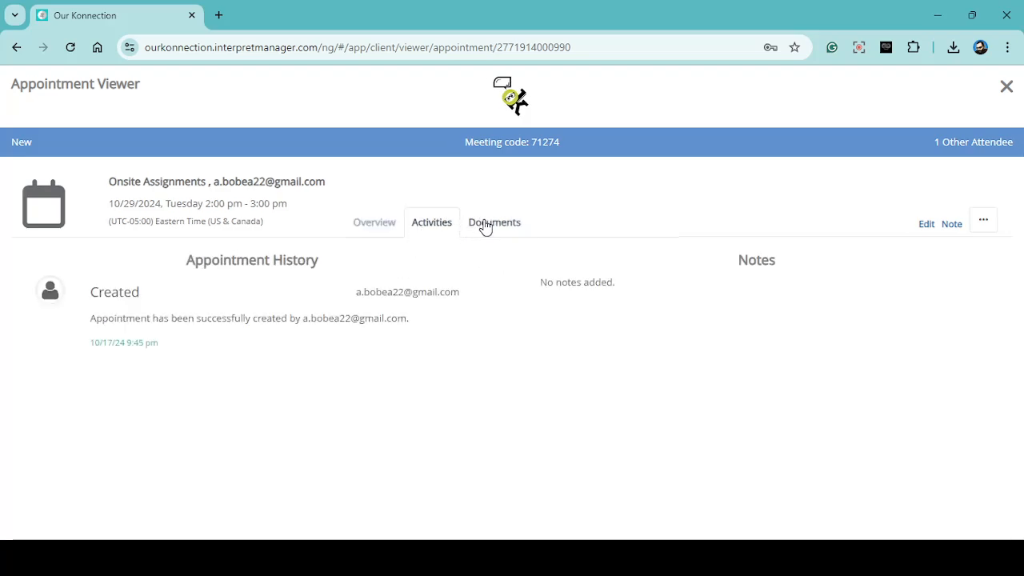
click(484, 225)
click(390, 231)
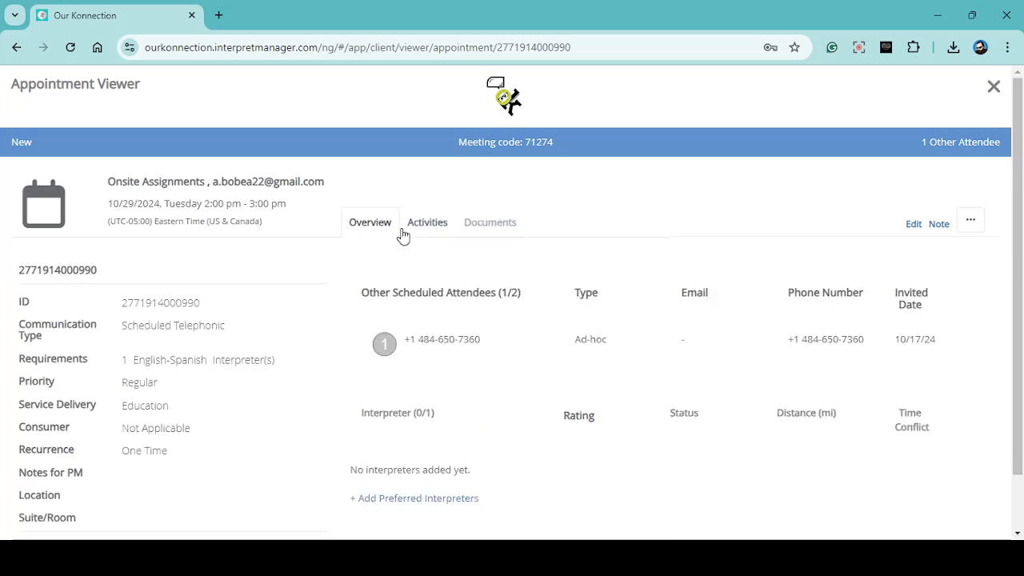
scroll(423, 337, down, 1)
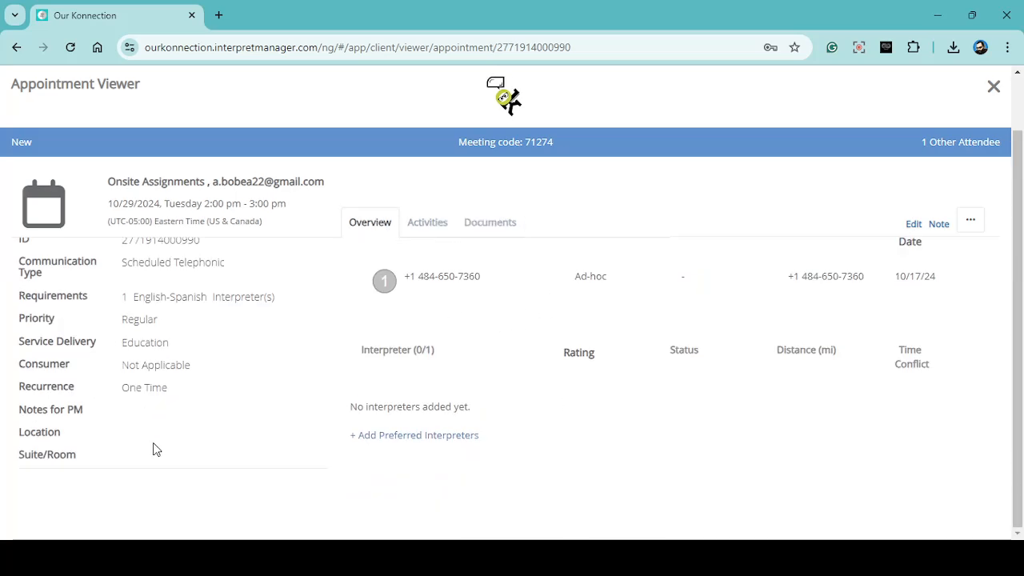
scroll(749, 457, up, 1)
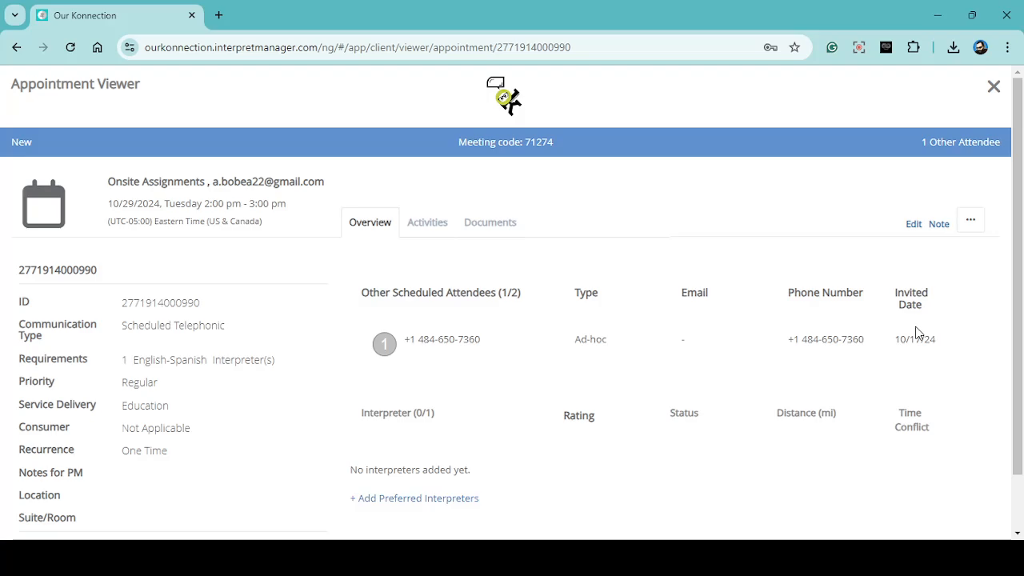
- Open the appointment for editing and view the form for inviting another account, closing it without an entry
click(913, 224)
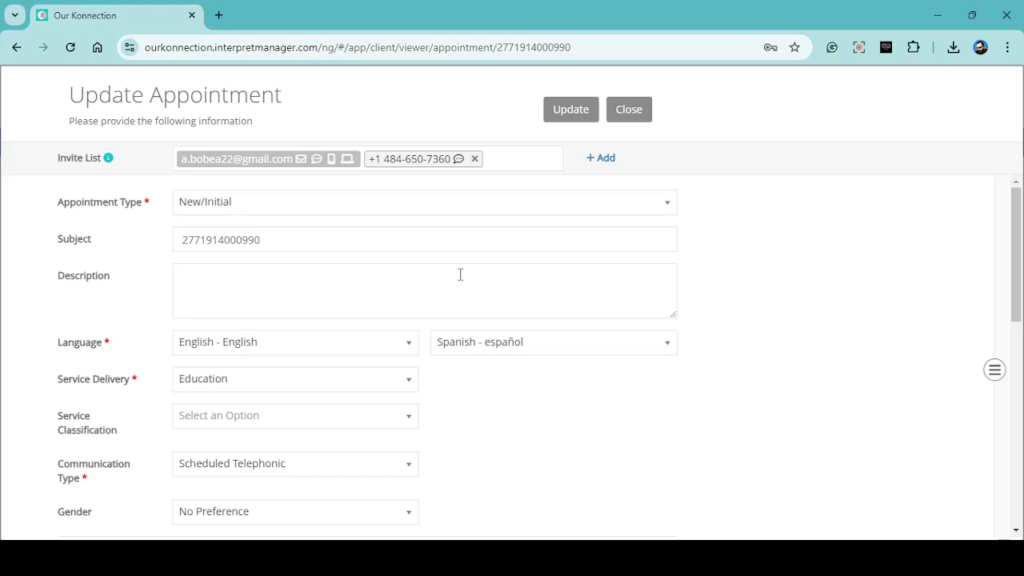
click(601, 159)
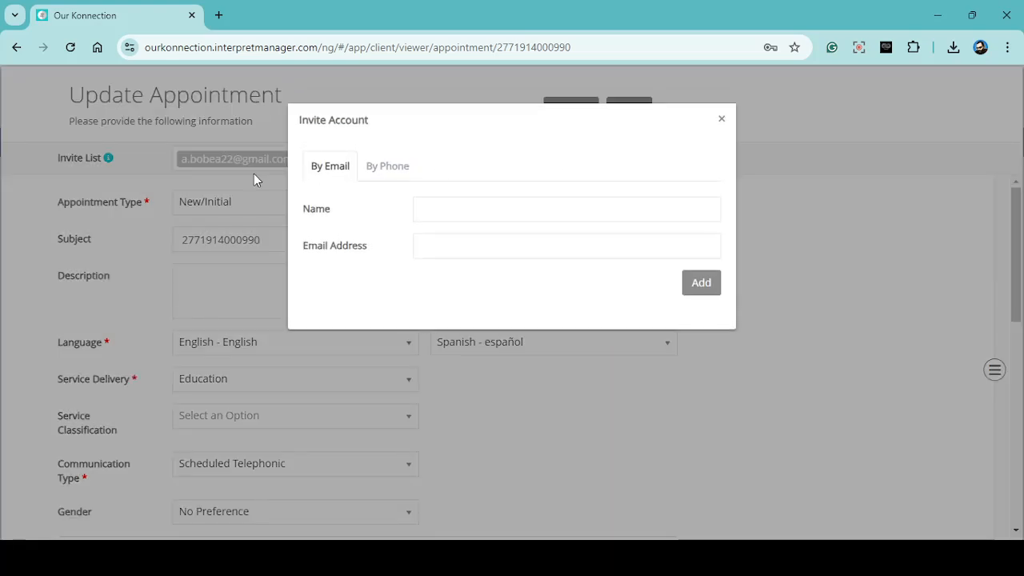
click(722, 120)
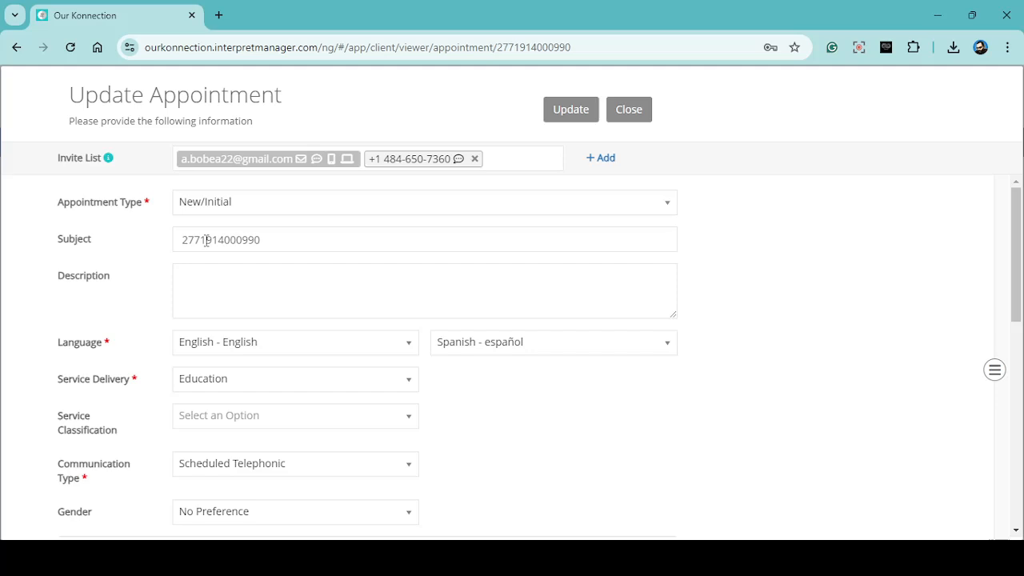
- Change the appointment's date to 10/25/2024
scroll(269, 229, down, 2)
scroll(271, 229, down, 5)
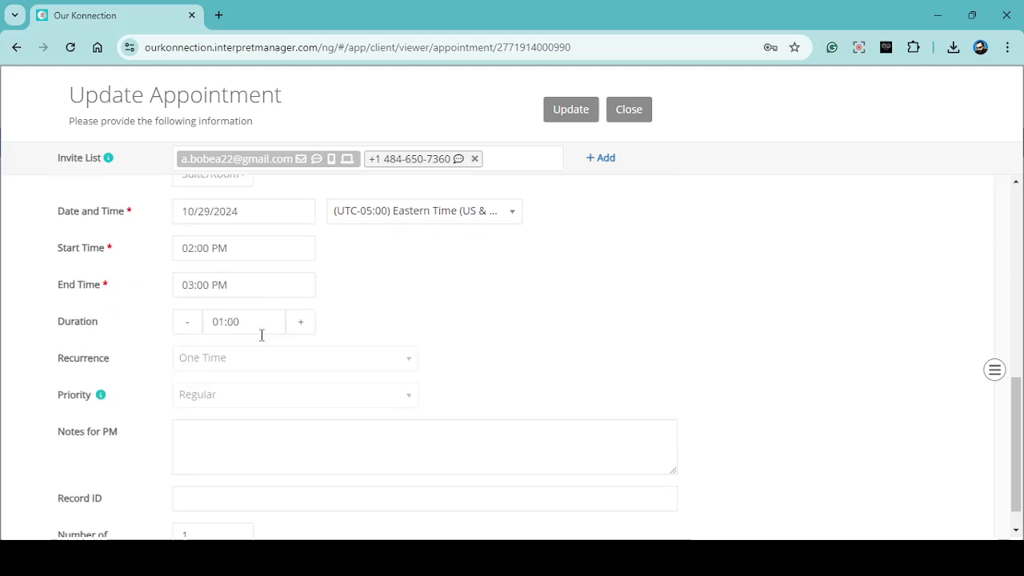
click(259, 237)
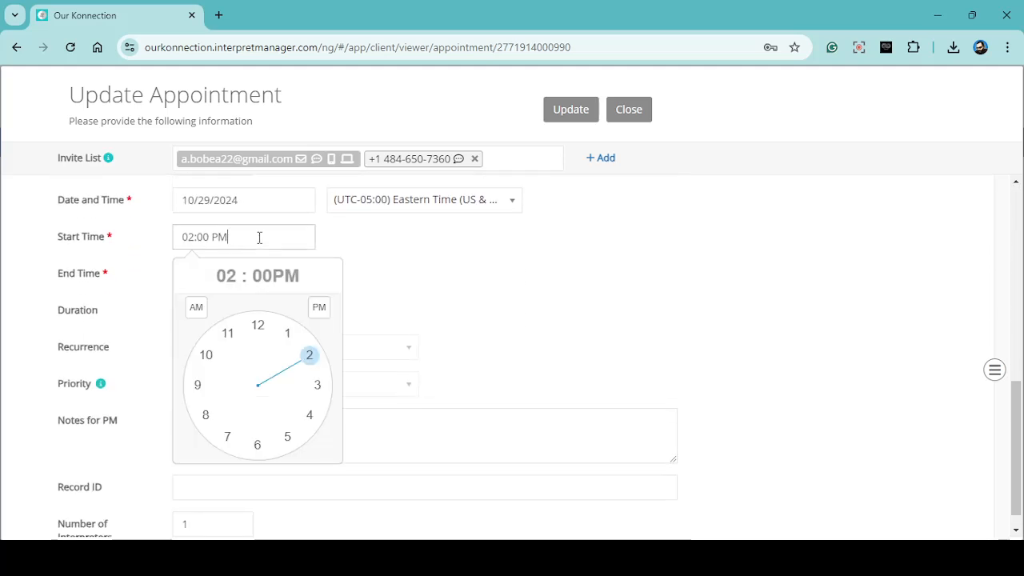
click(235, 196)
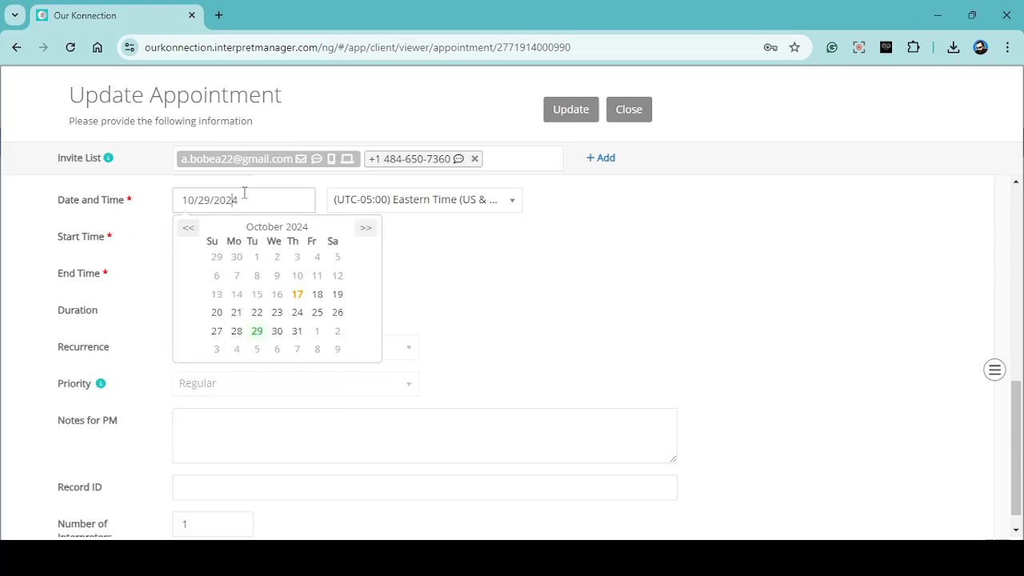
click(317, 313)
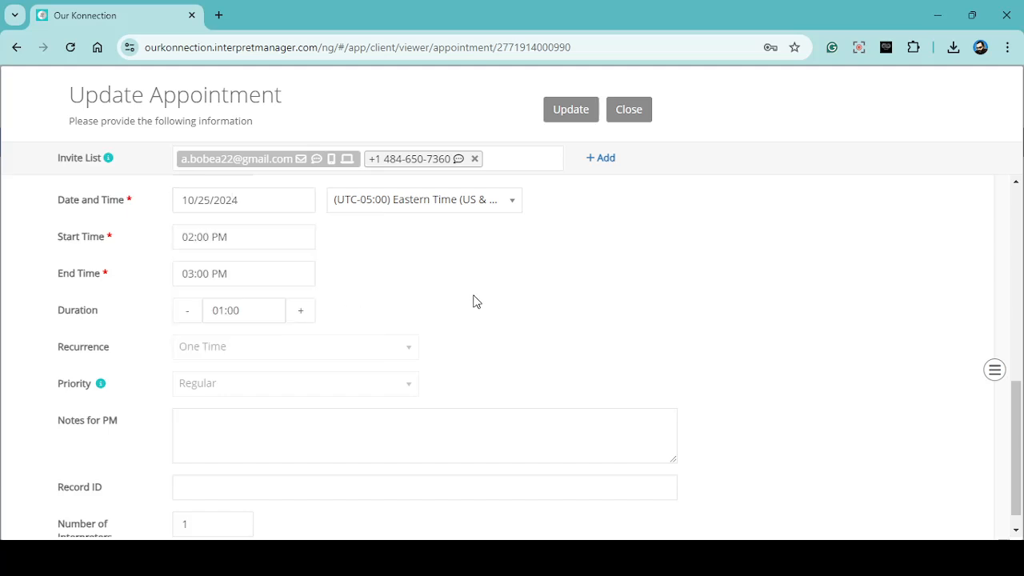
- Save the appointment update, dismiss the time-change notification, and review the updated overview
scroll(473, 301, down, 1)
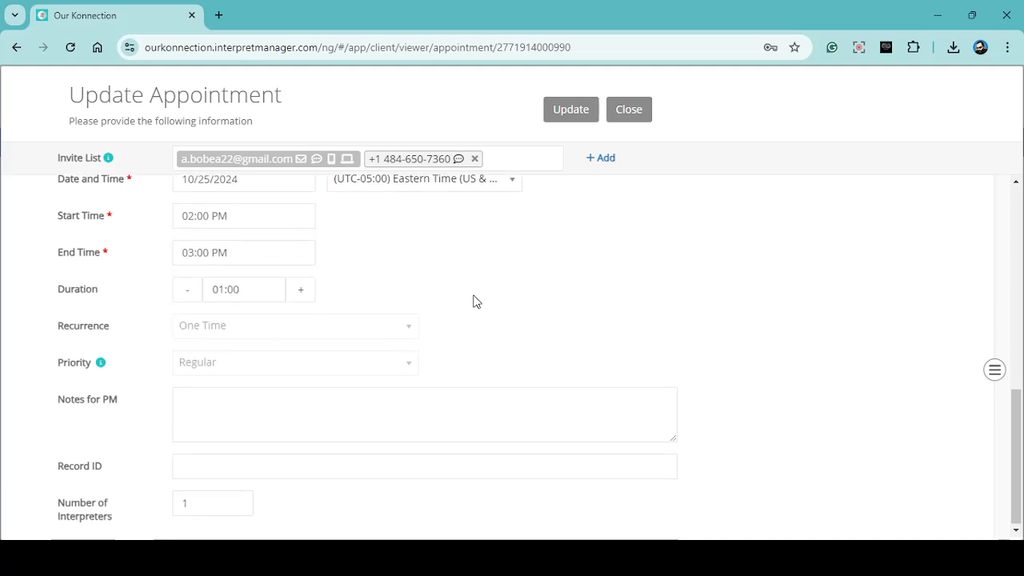
click(581, 112)
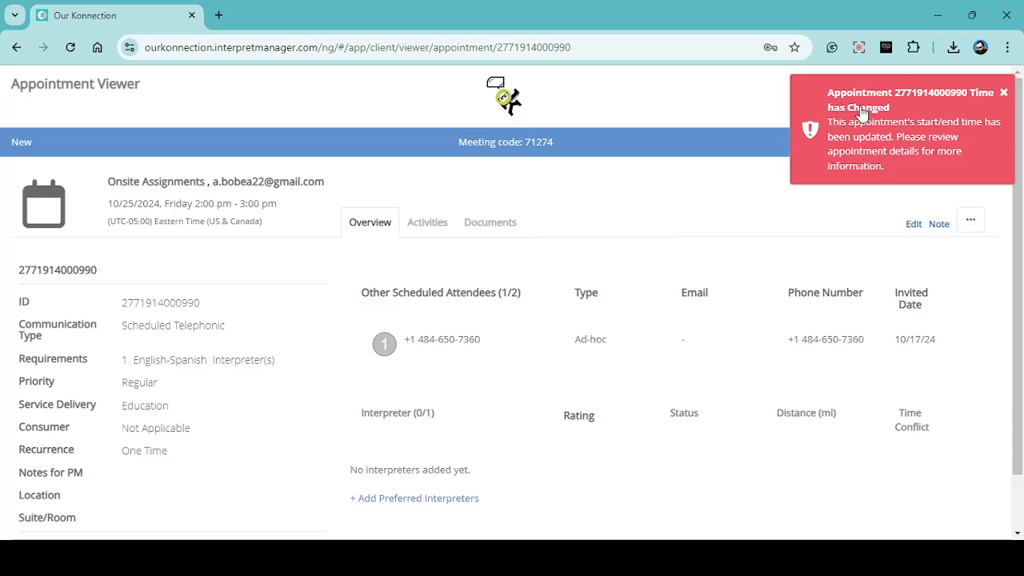
click(1003, 95)
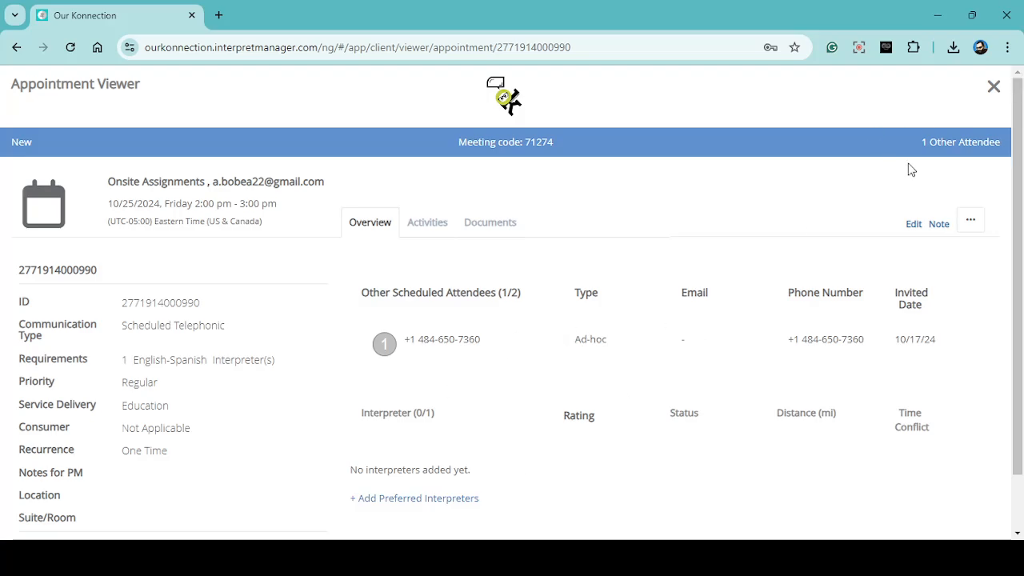
scroll(856, 383, down, 1)
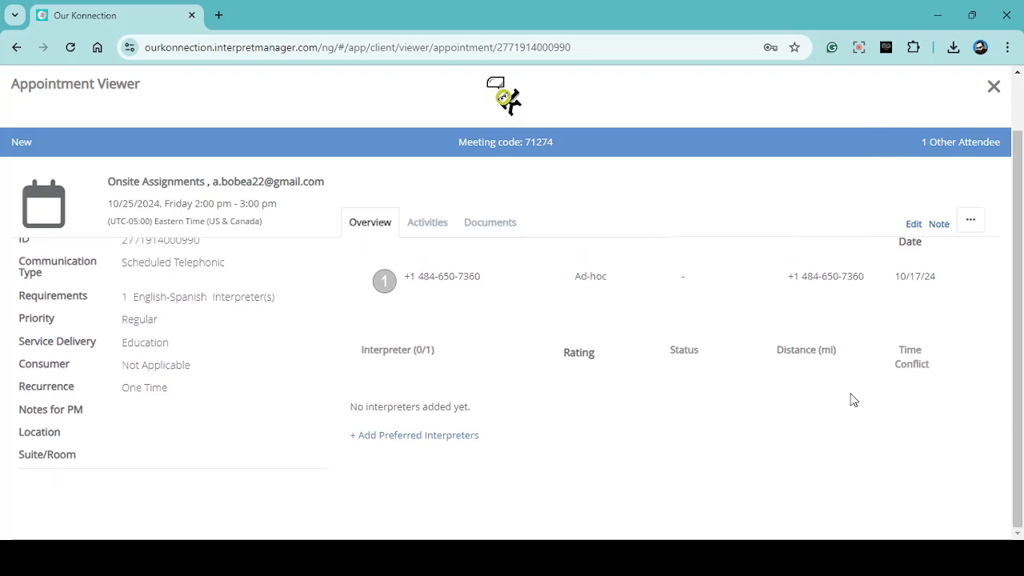
scroll(852, 400, up, 1)
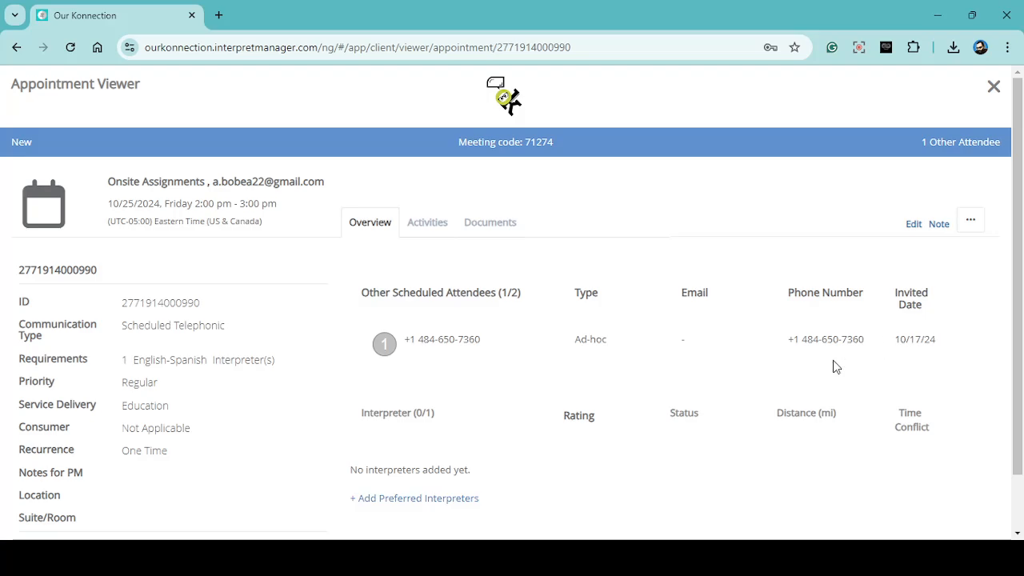
- Cancel the appointment with the reason "Not necessary now", leaving the other reason blank
click(980, 223)
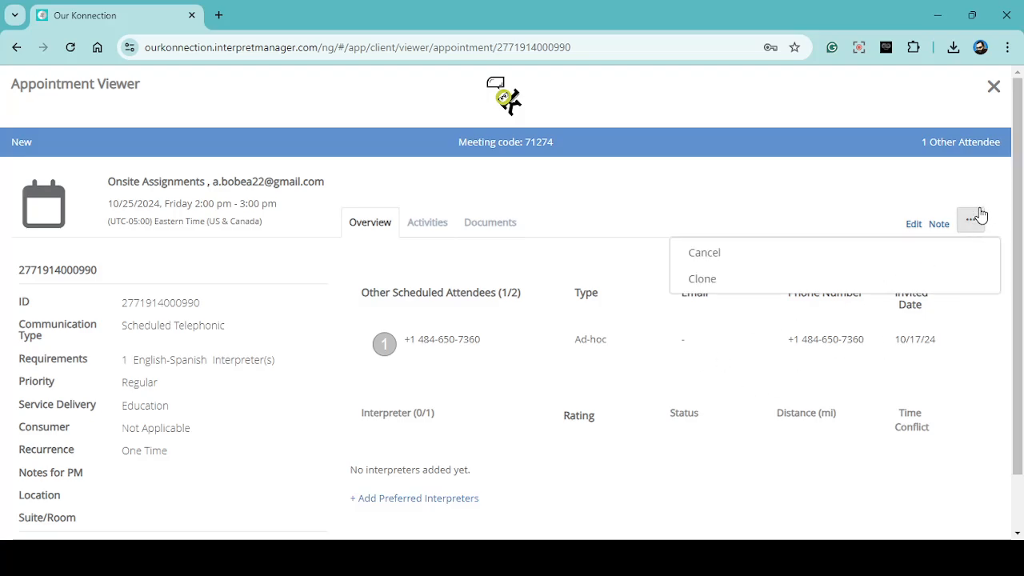
click(977, 217)
click(977, 219)
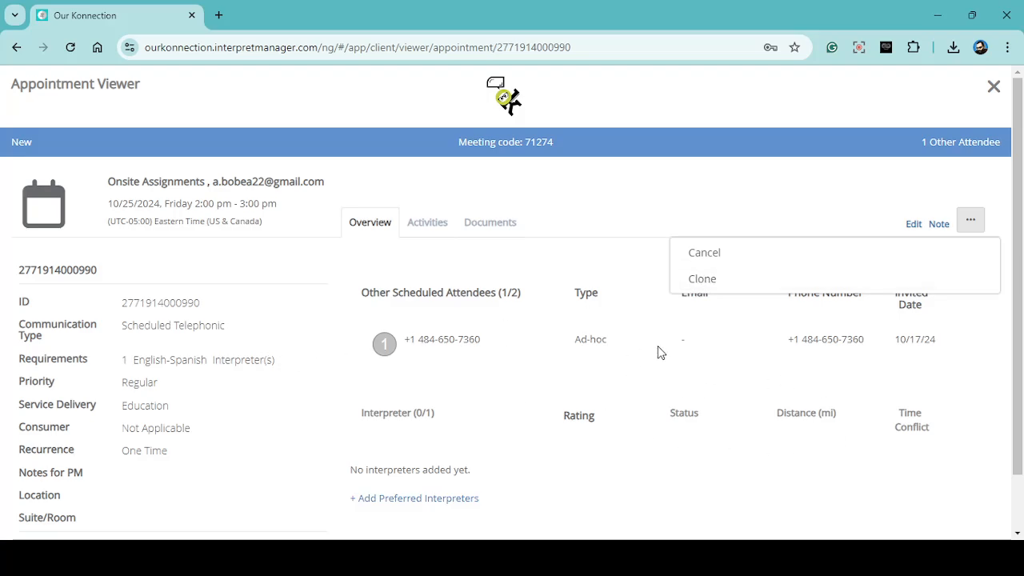
click(709, 261)
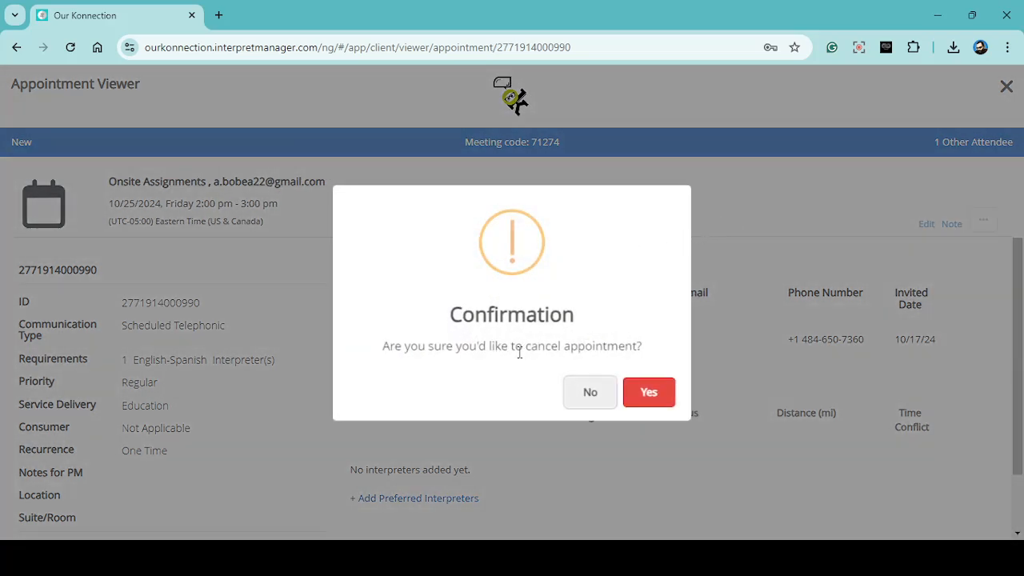
click(658, 395)
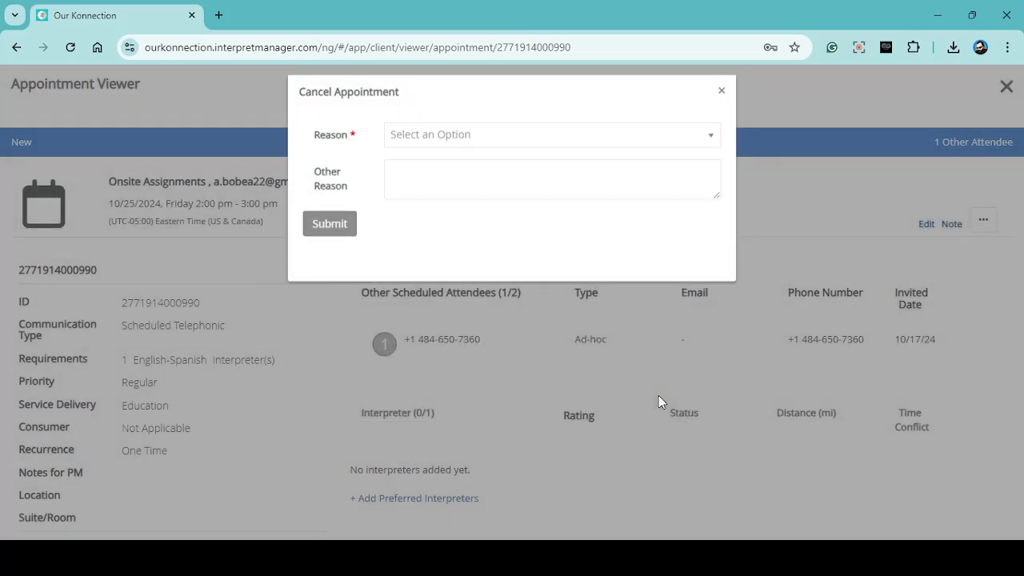
click(438, 147)
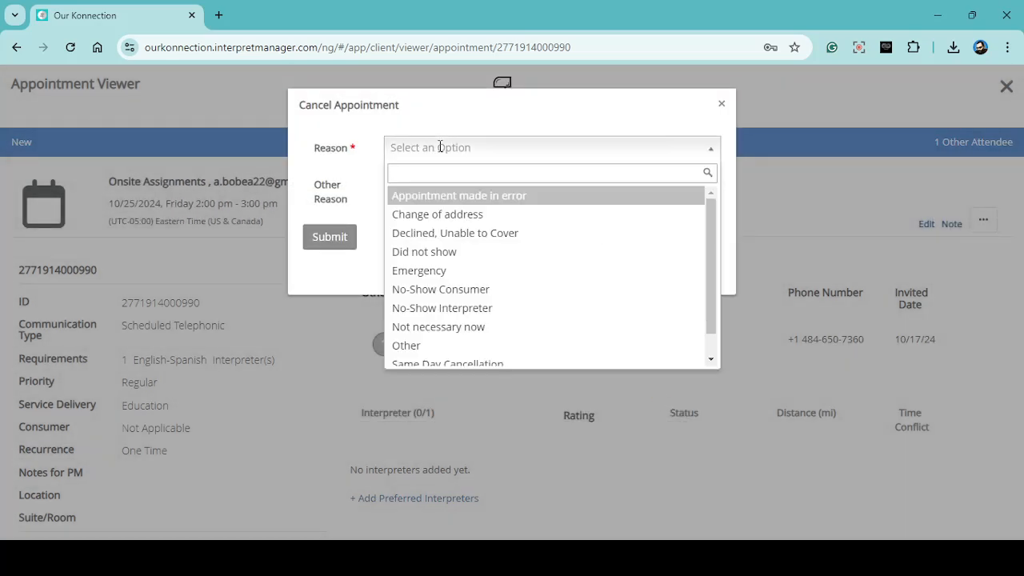
scroll(546, 226, down, 1)
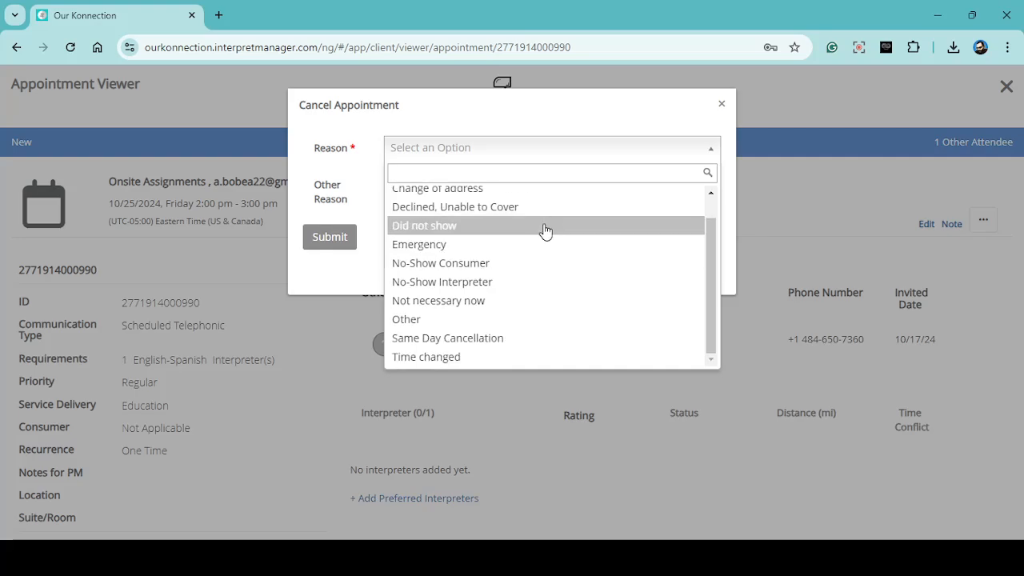
click(439, 301)
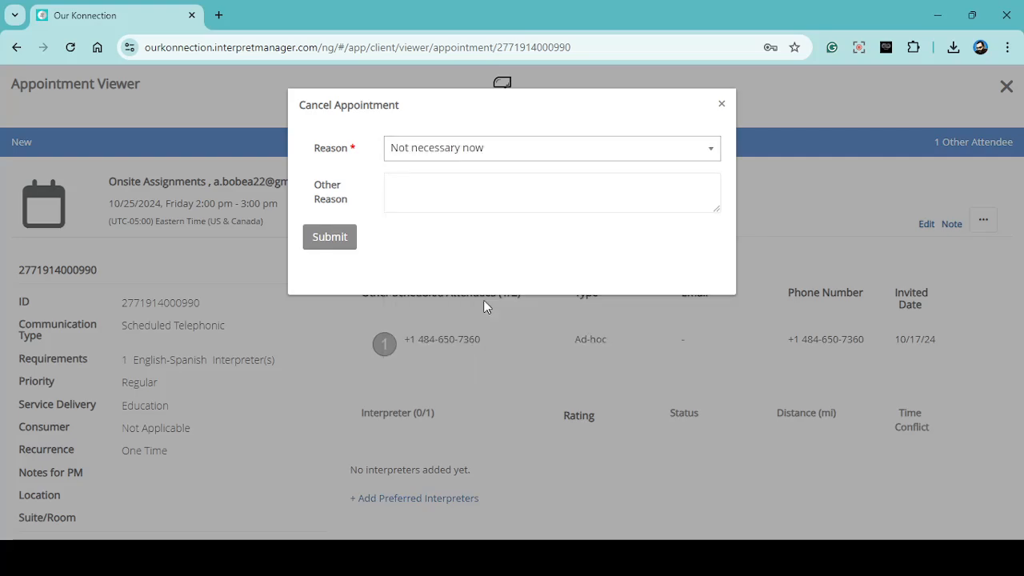
click(414, 194)
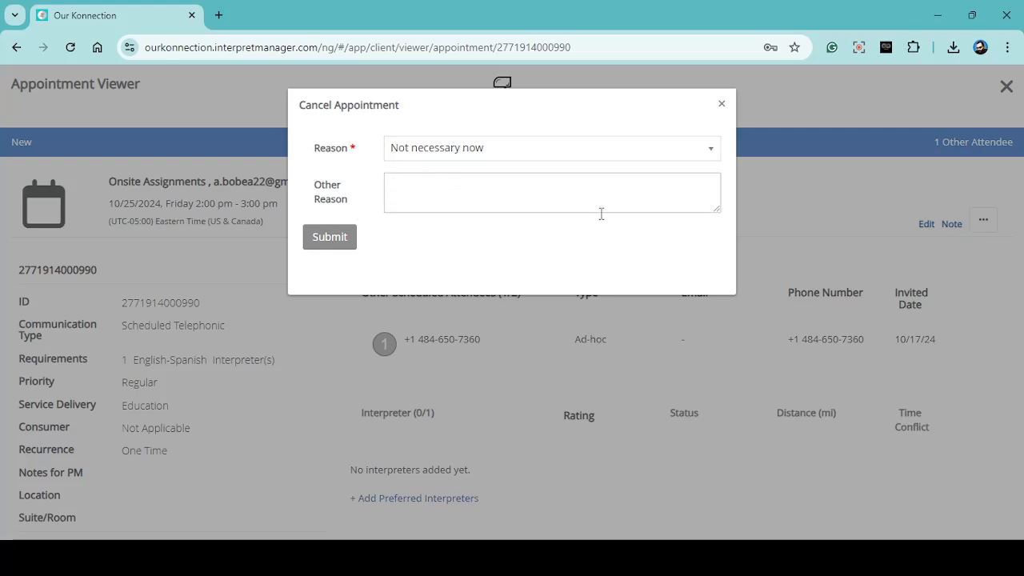
click(340, 236)
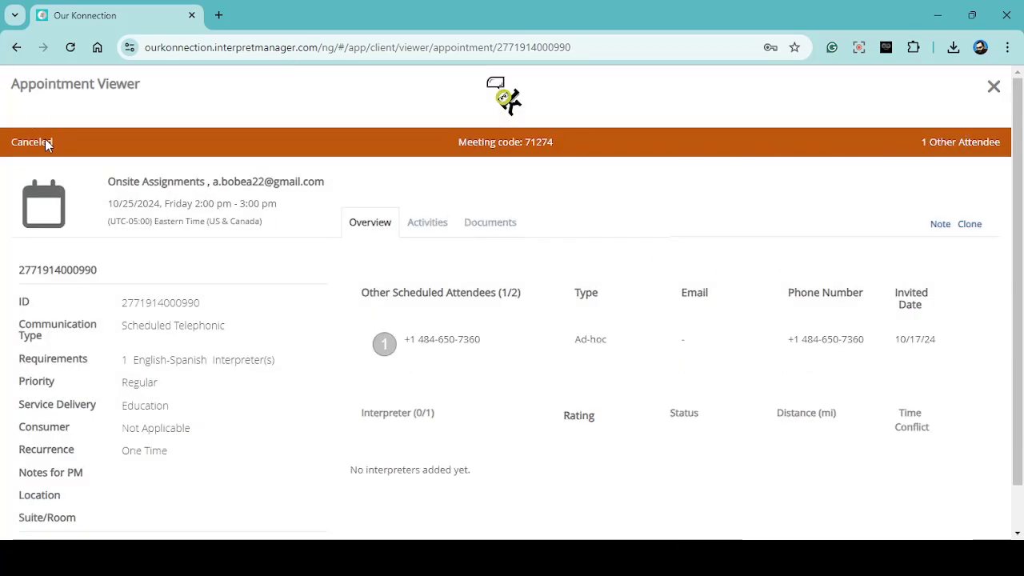
- Check the appointment's status and overview details, and return to the appointments calendar
drag(66, 145, 23, 145)
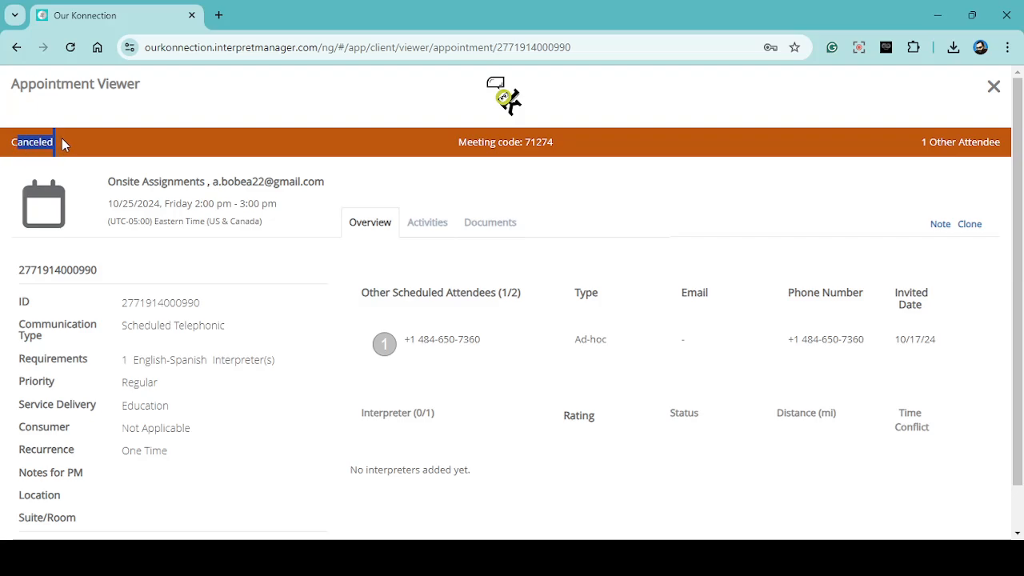
click(64, 142)
scroll(617, 286, down, 1)
scroll(617, 285, up, 1)
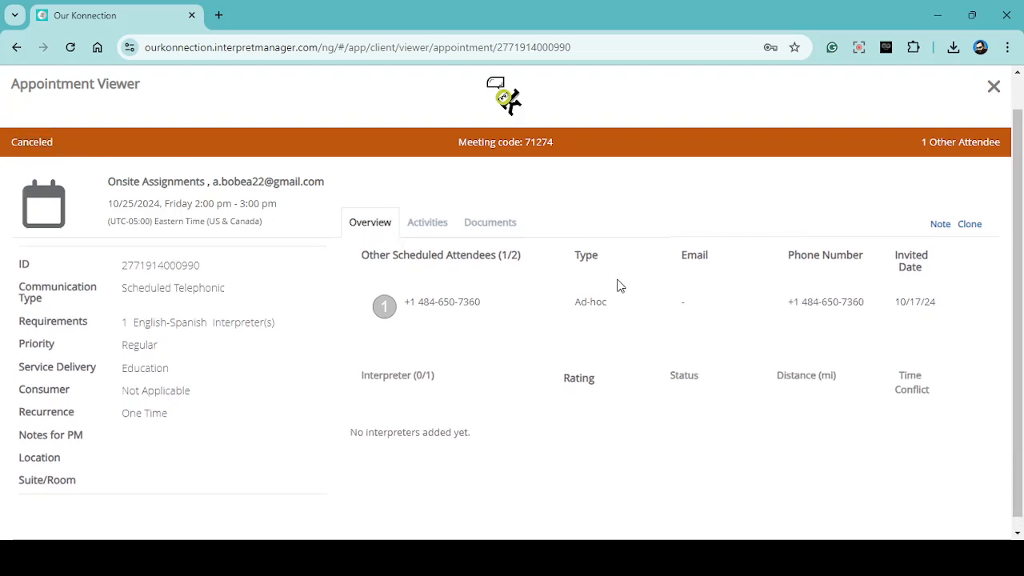
click(994, 88)
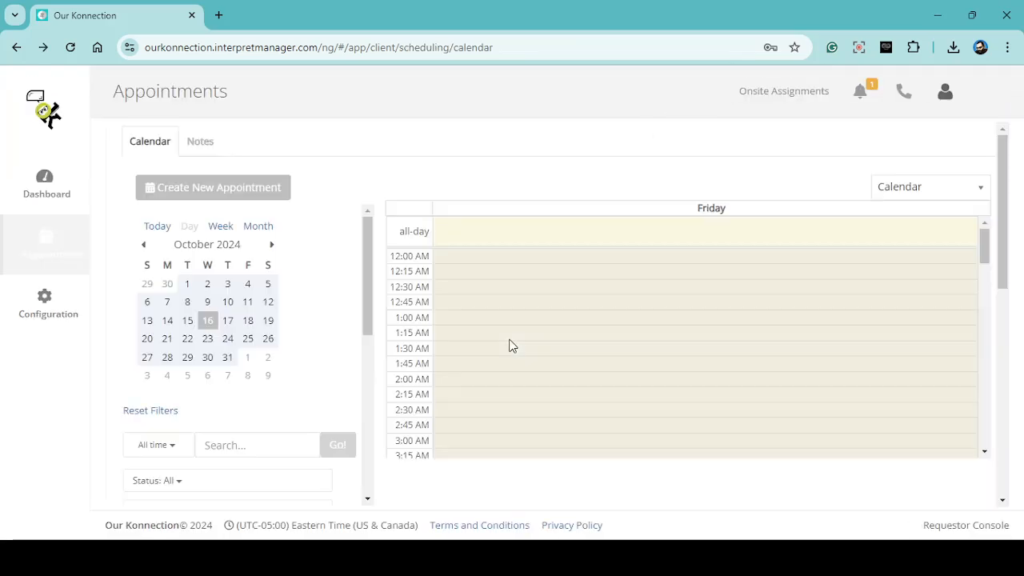
- Show October 25, 2024 in the calendar and open the canceled 2:00 PM appointment
click(188, 358)
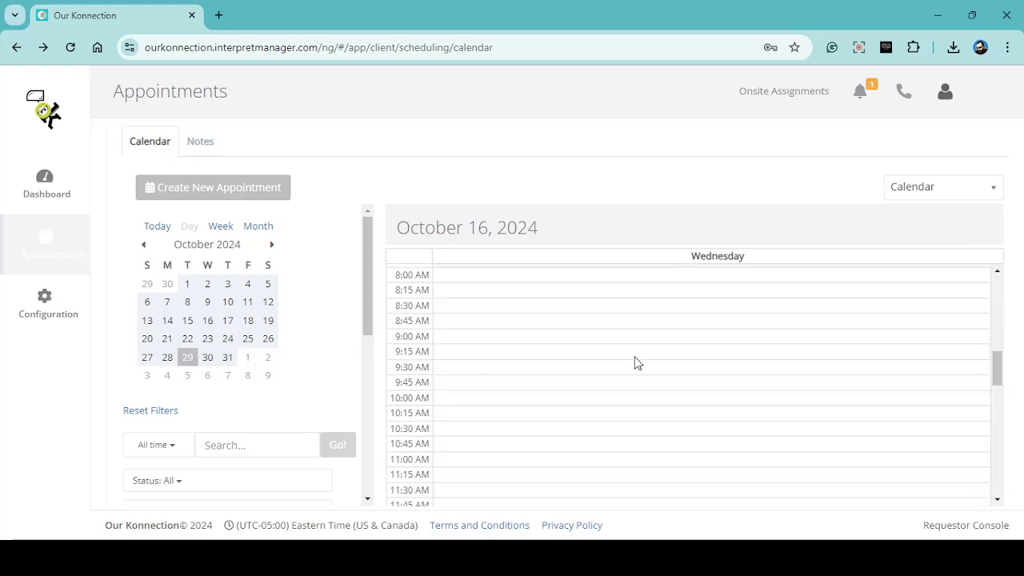
click(248, 339)
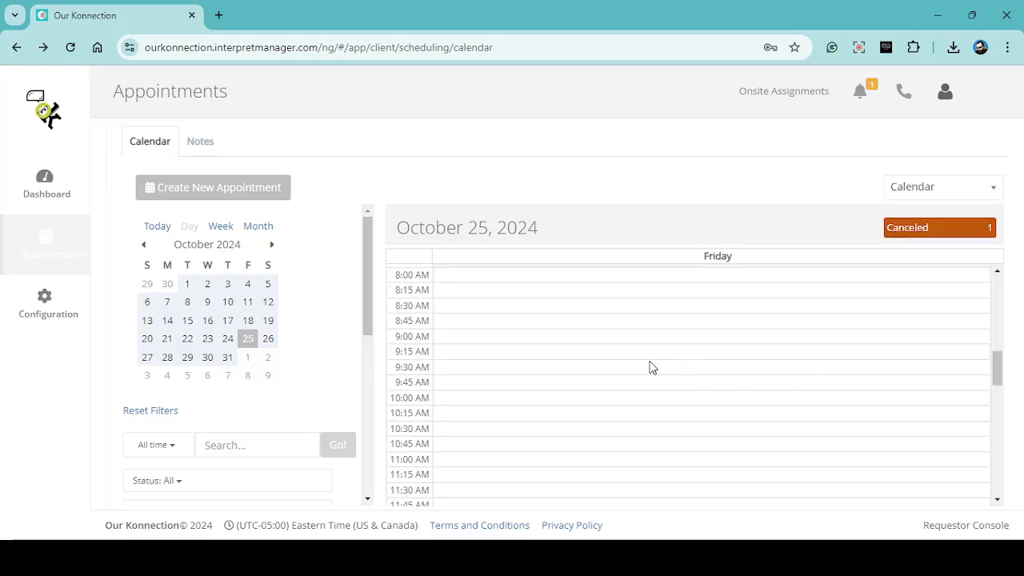
scroll(699, 384, down, 5)
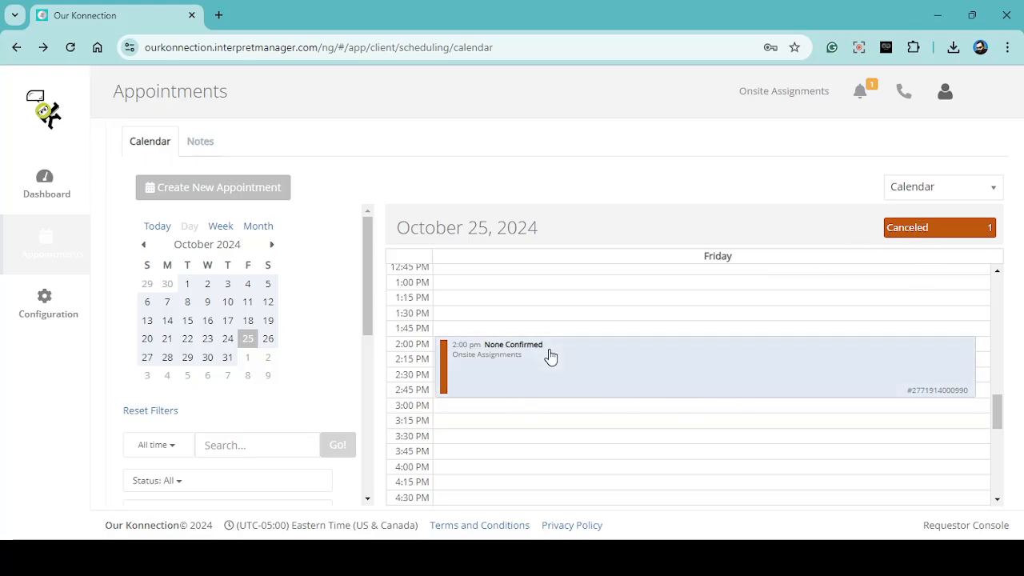
scroll(577, 362, up, 1)
scroll(576, 362, down, 1)
click(577, 361)
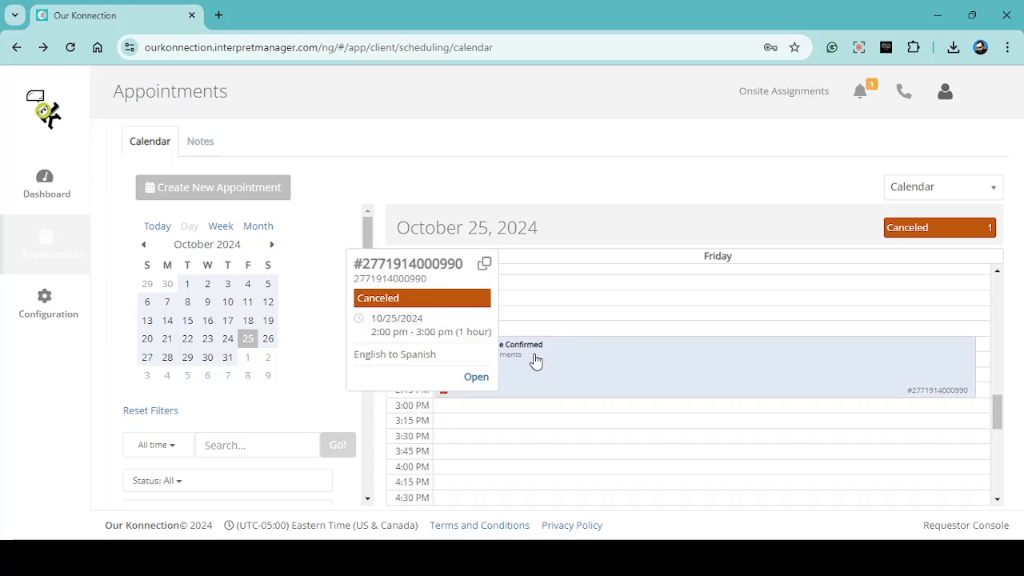
click(477, 377)
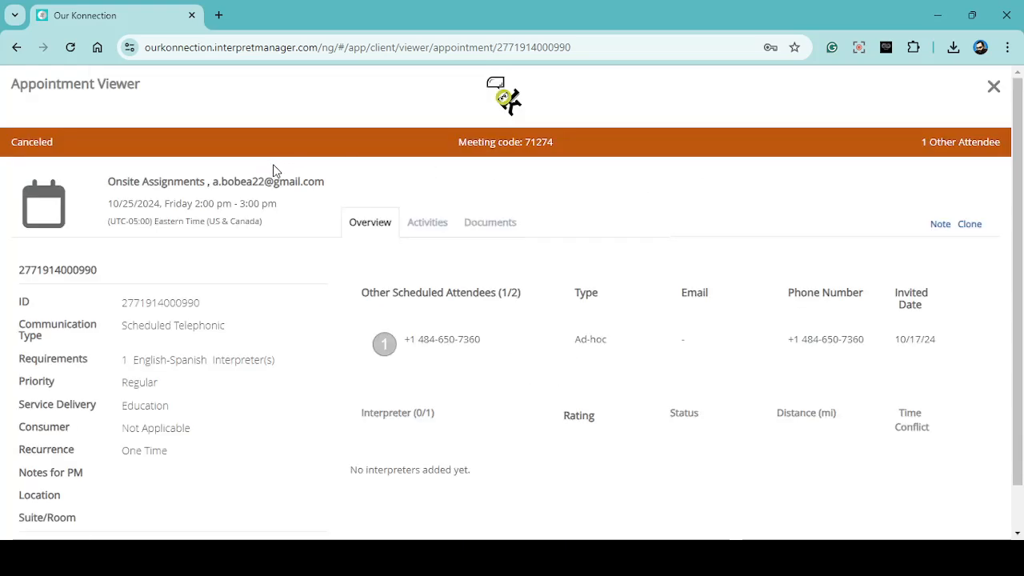
- Clone the canceled appointment and review the details carried over into the new appointment form
click(967, 224)
click(660, 404)
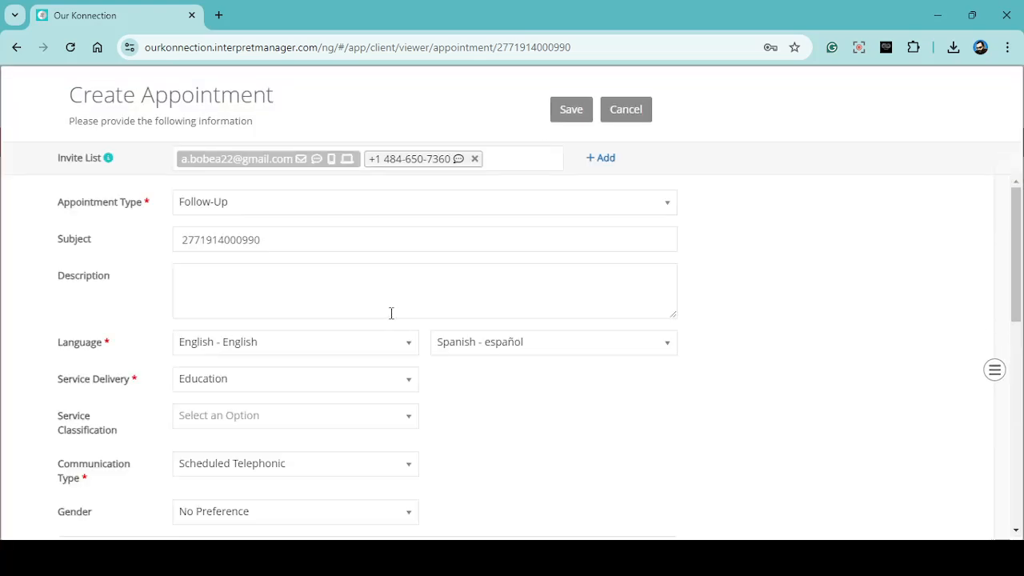
scroll(297, 241, down, 1)
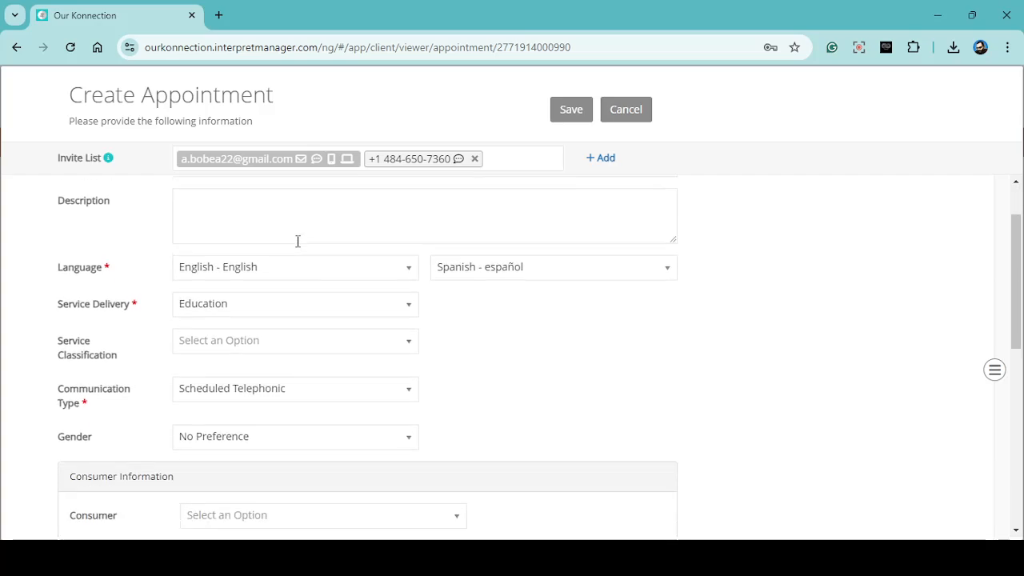
scroll(473, 292, down, 5)
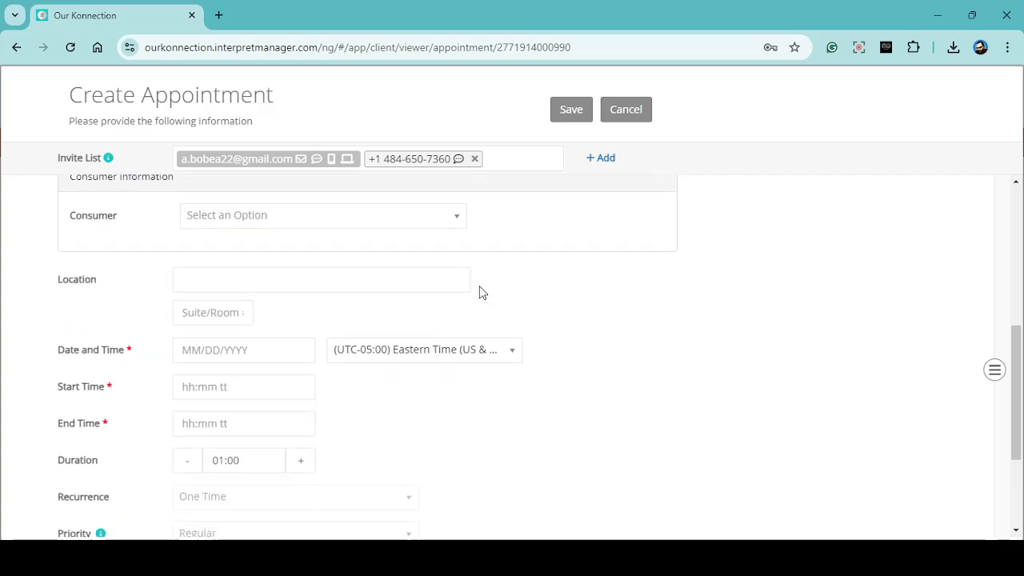
scroll(383, 320, down, 1)
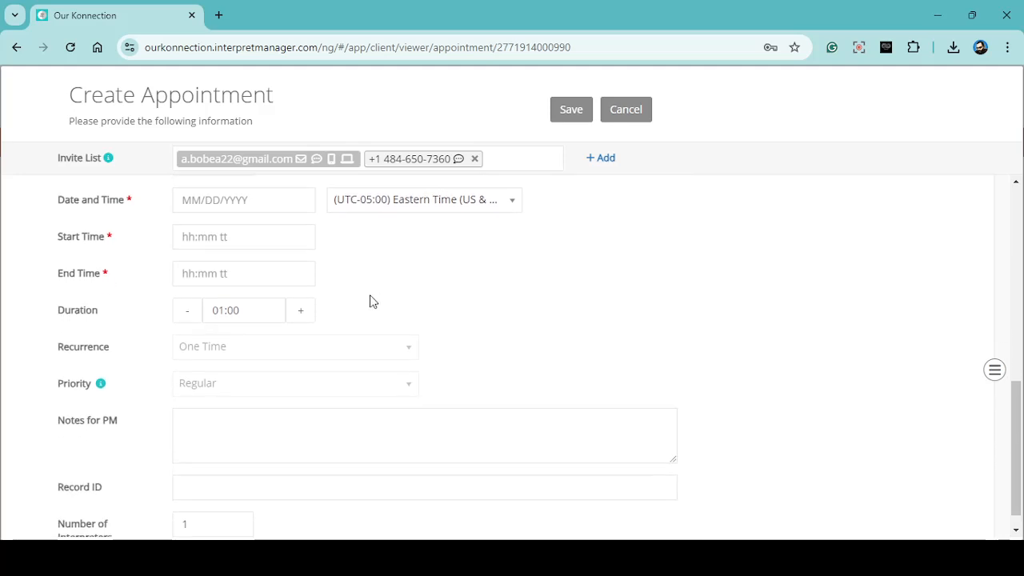
- Set the cloned appointment's date to 10/25/2024 and its start time to 02:00 PM
click(284, 203)
click(318, 314)
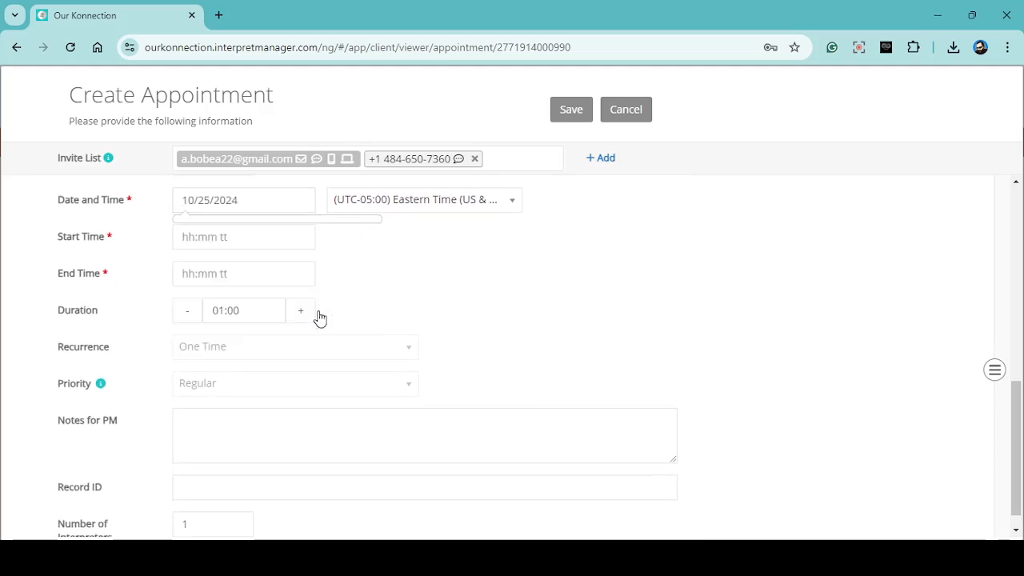
click(236, 237)
click(310, 355)
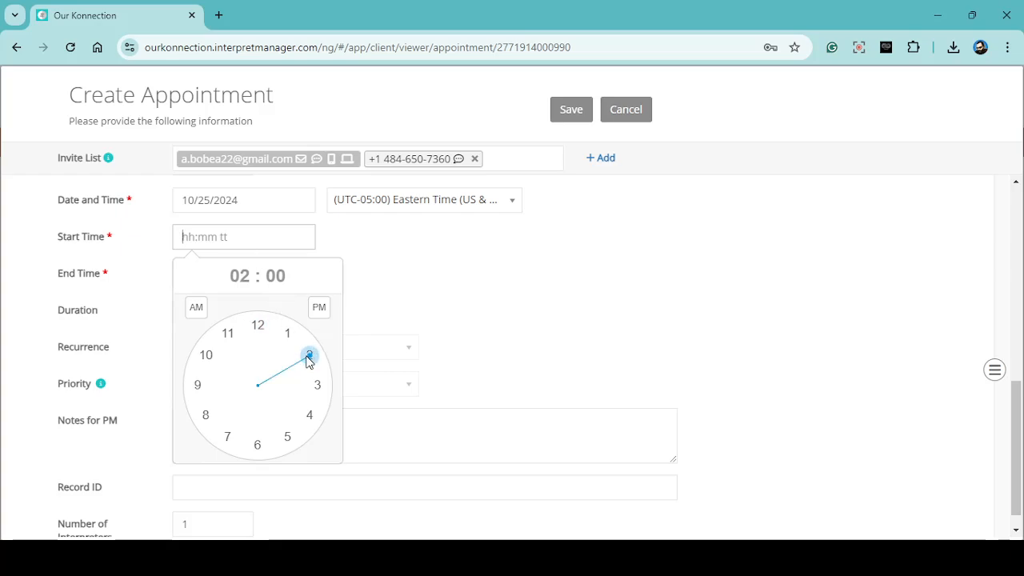
click(318, 309)
click(407, 285)
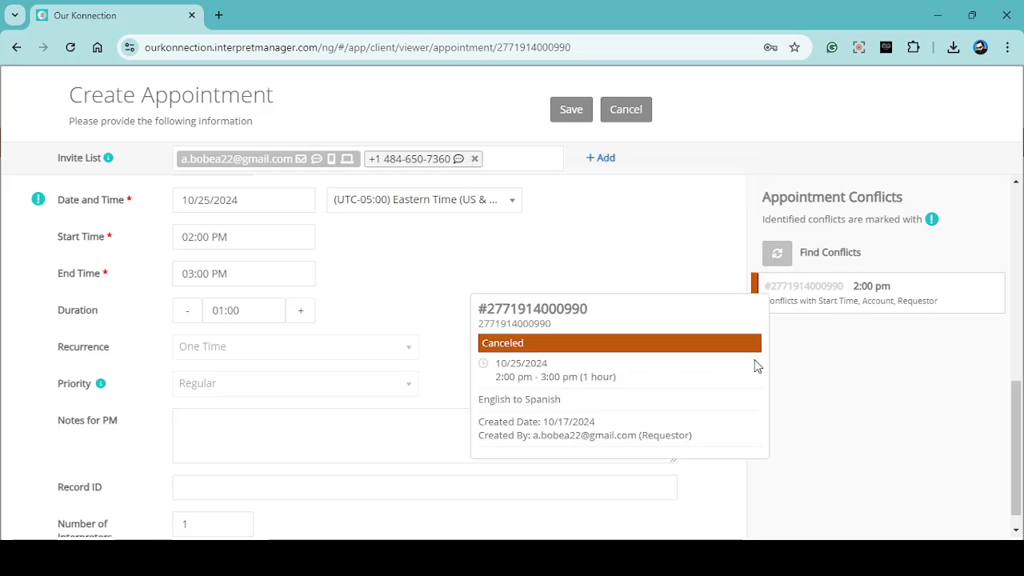
- Save the cloned appointment, accepting its creation despite the conflict with the matching appointment
scroll(384, 270, down, 1)
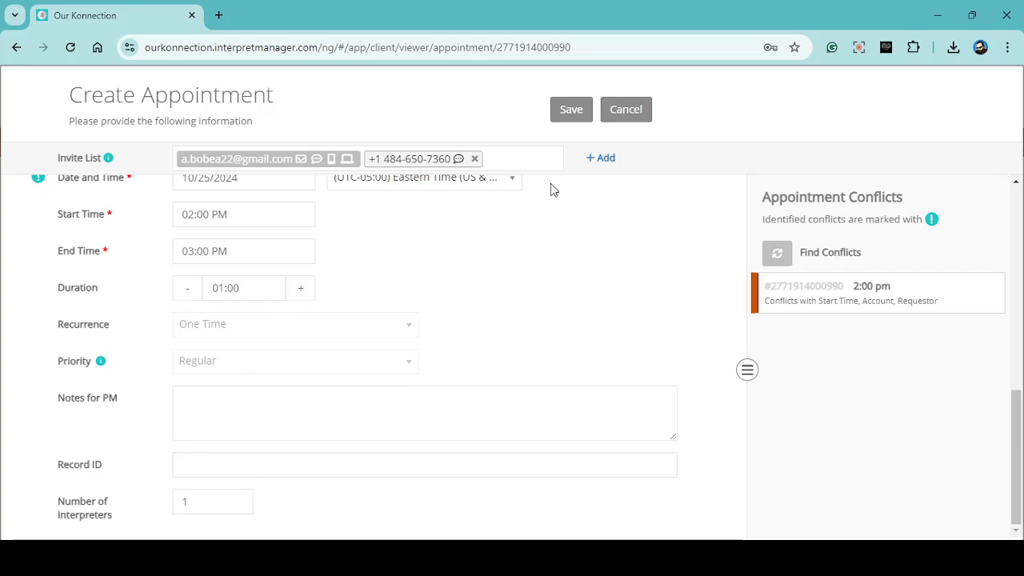
click(567, 114)
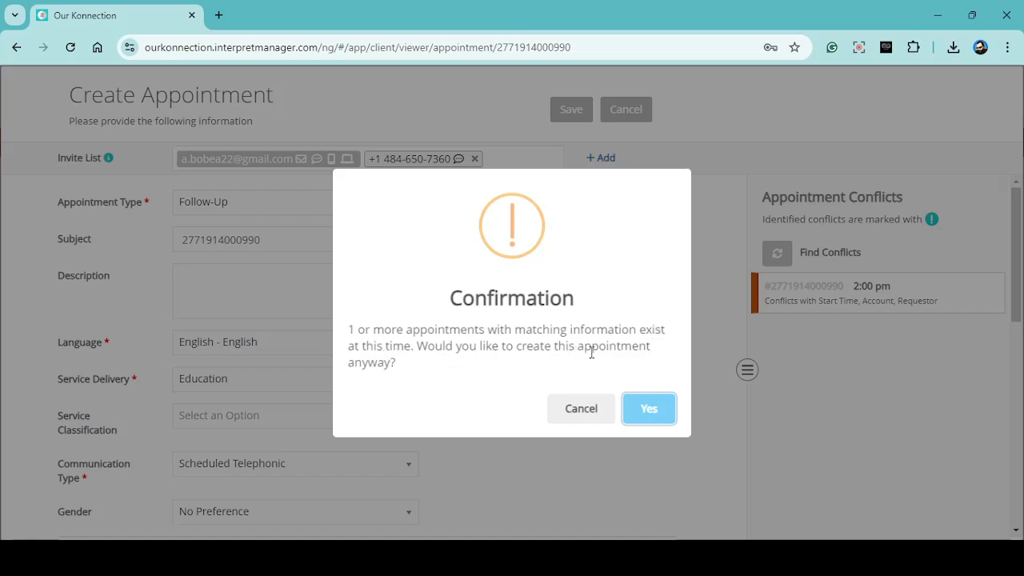
click(655, 411)
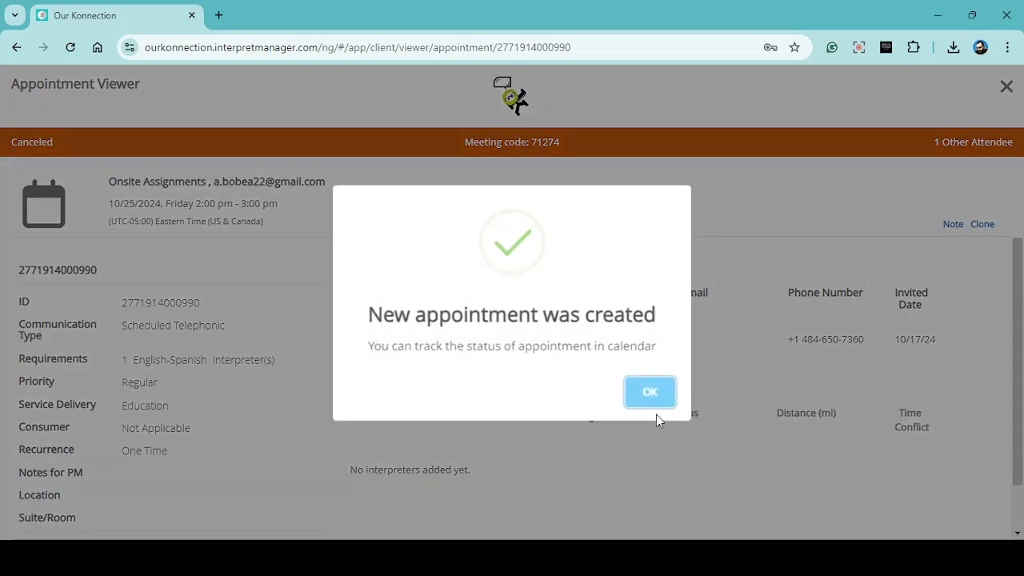
click(651, 393)
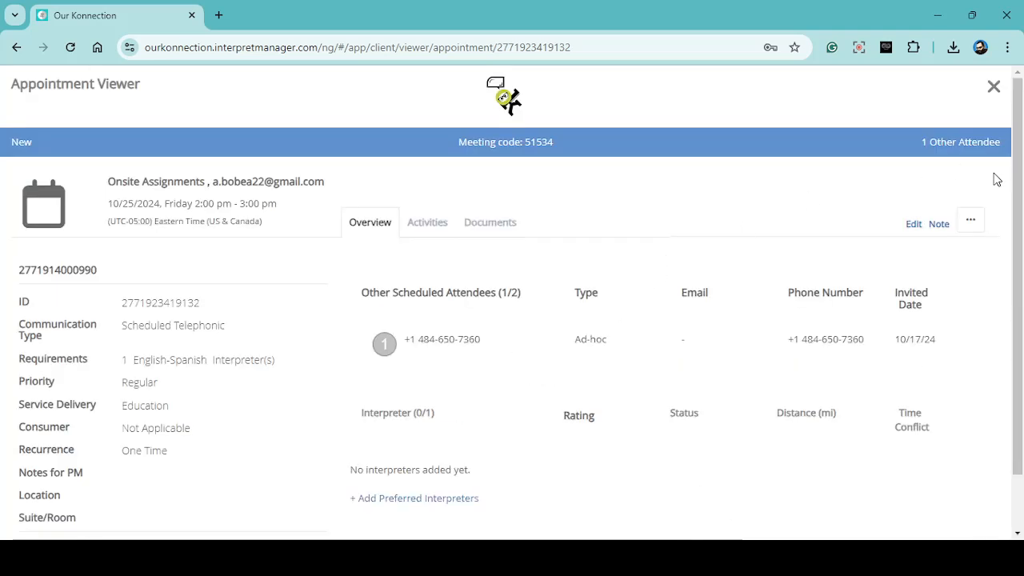
- Close both appointment views and check the 2:00 PM appointments on the October 25, 2024 calendar
click(993, 88)
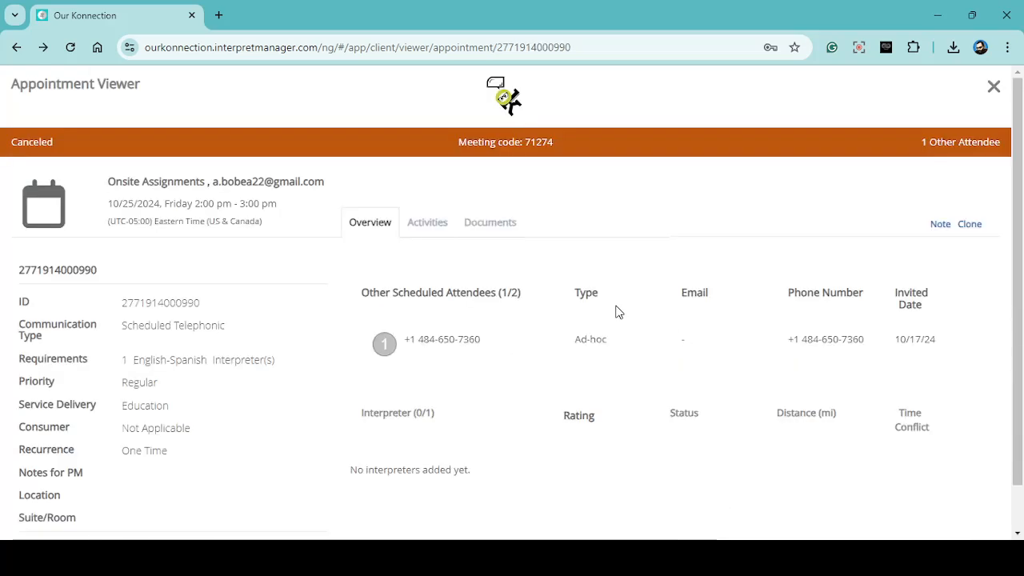
click(992, 86)
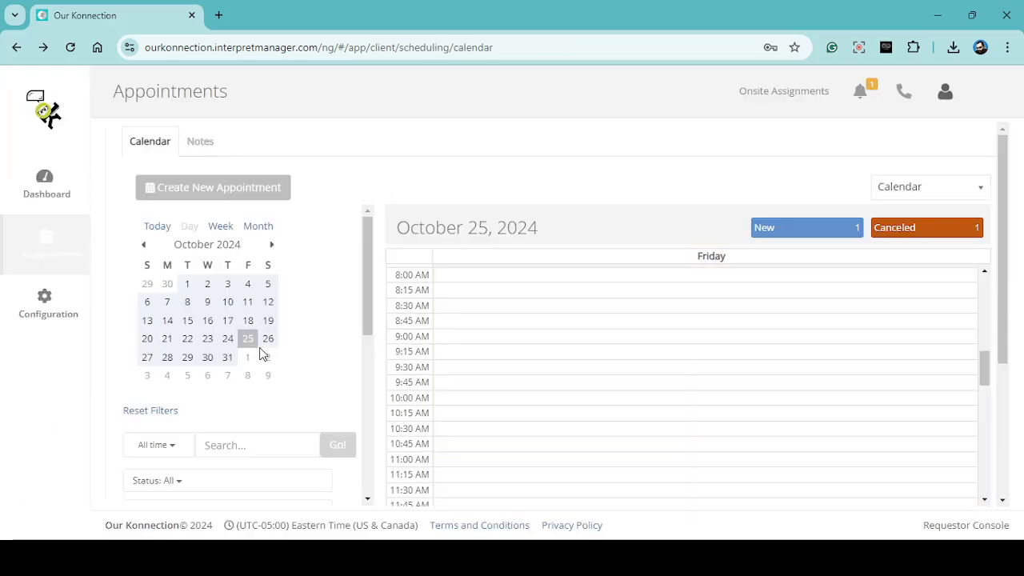
scroll(666, 359, down, 3)
scroll(664, 359, down, 2)
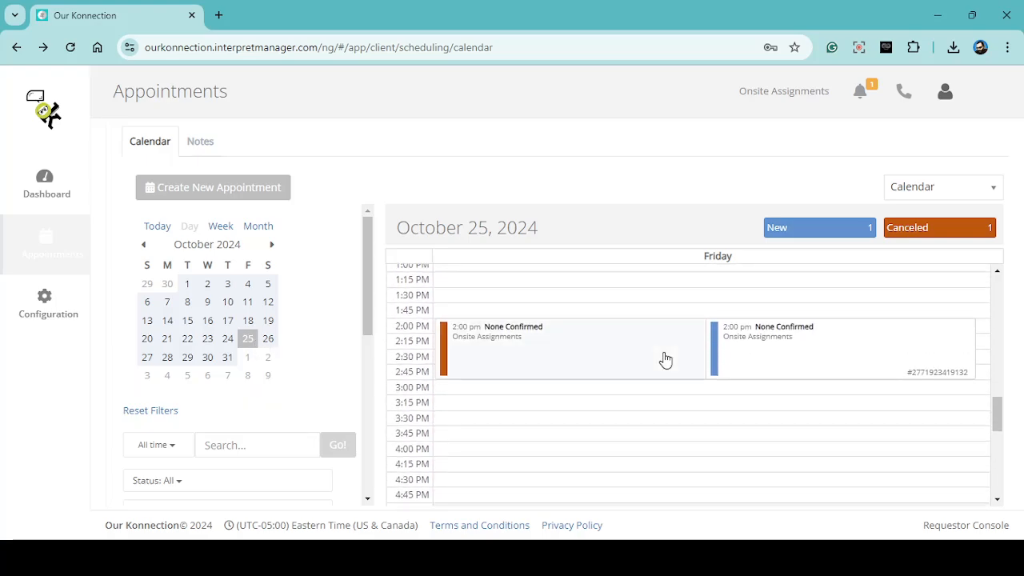
scroll(784, 329, up, 1)
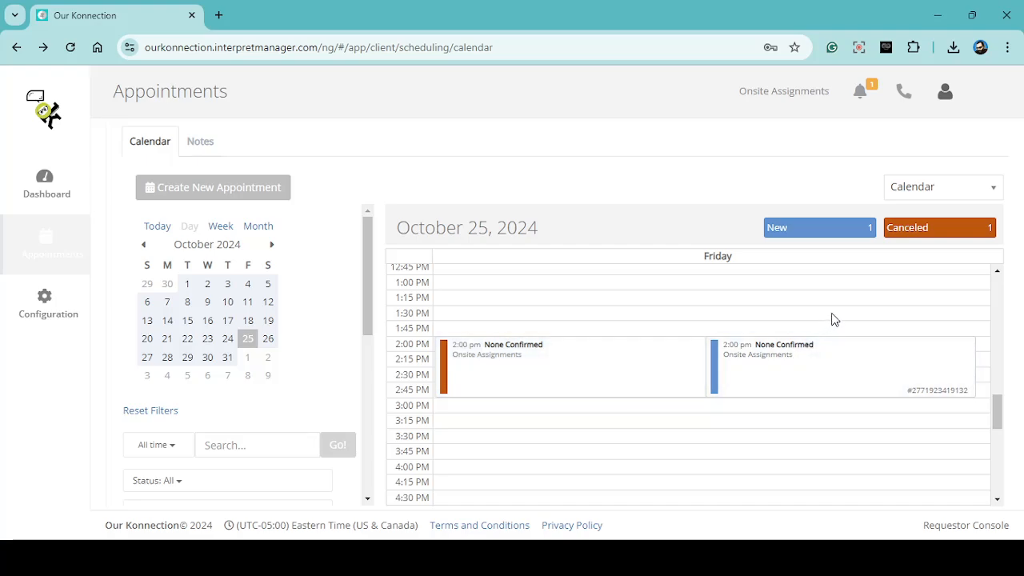
- Dismiss all notifications and close the notification list
click(859, 96)
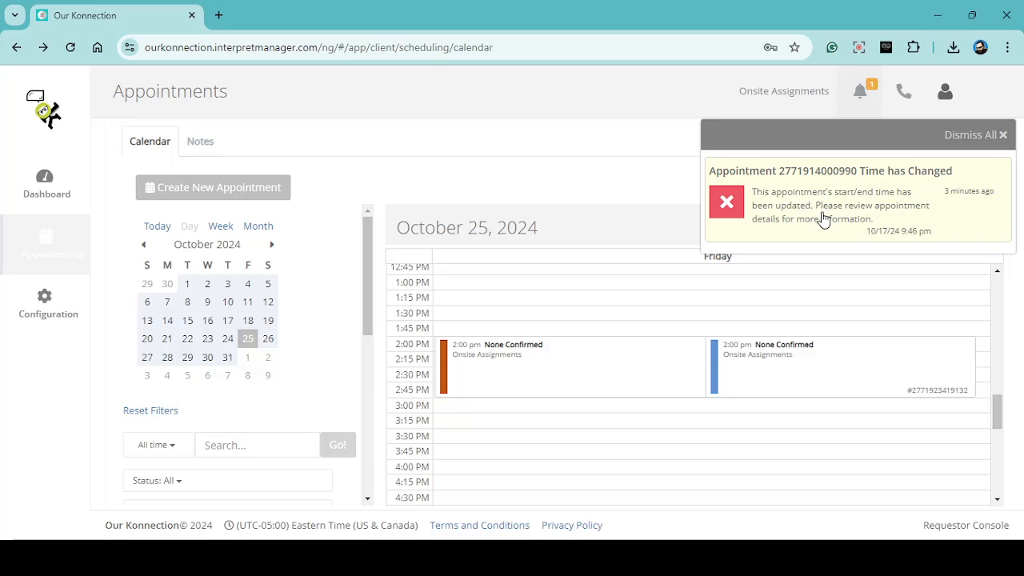
click(1001, 135)
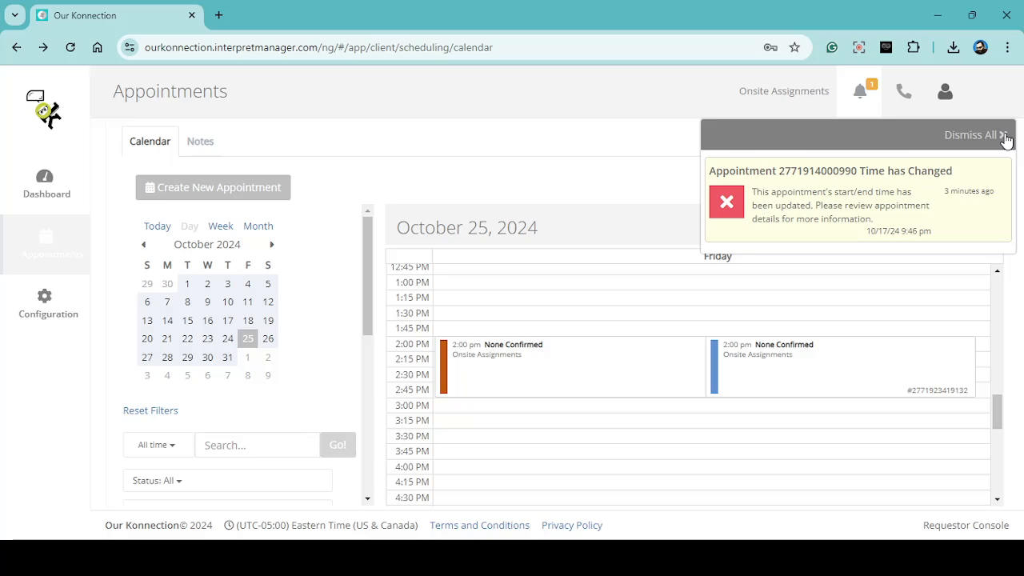
click(680, 158)
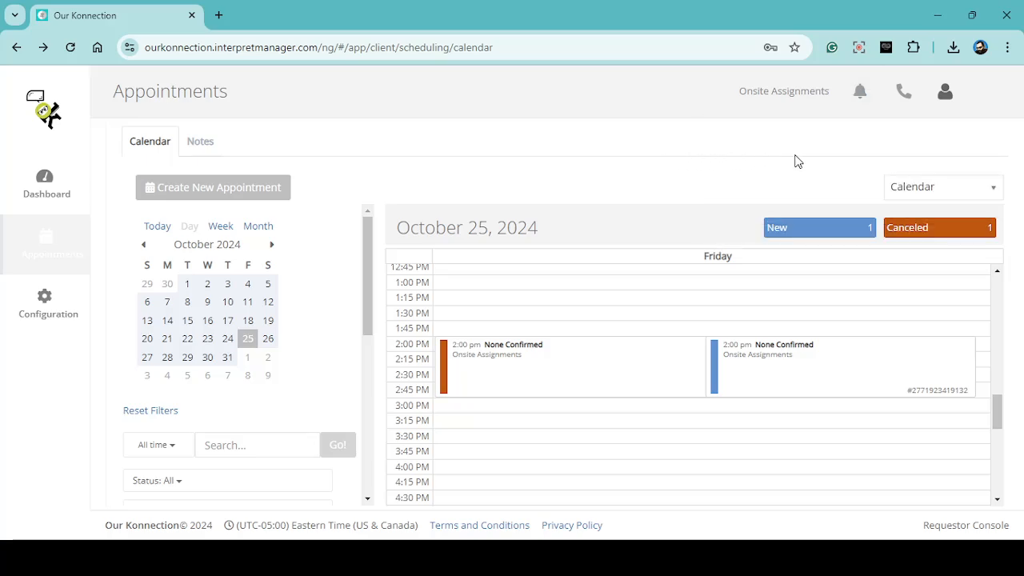